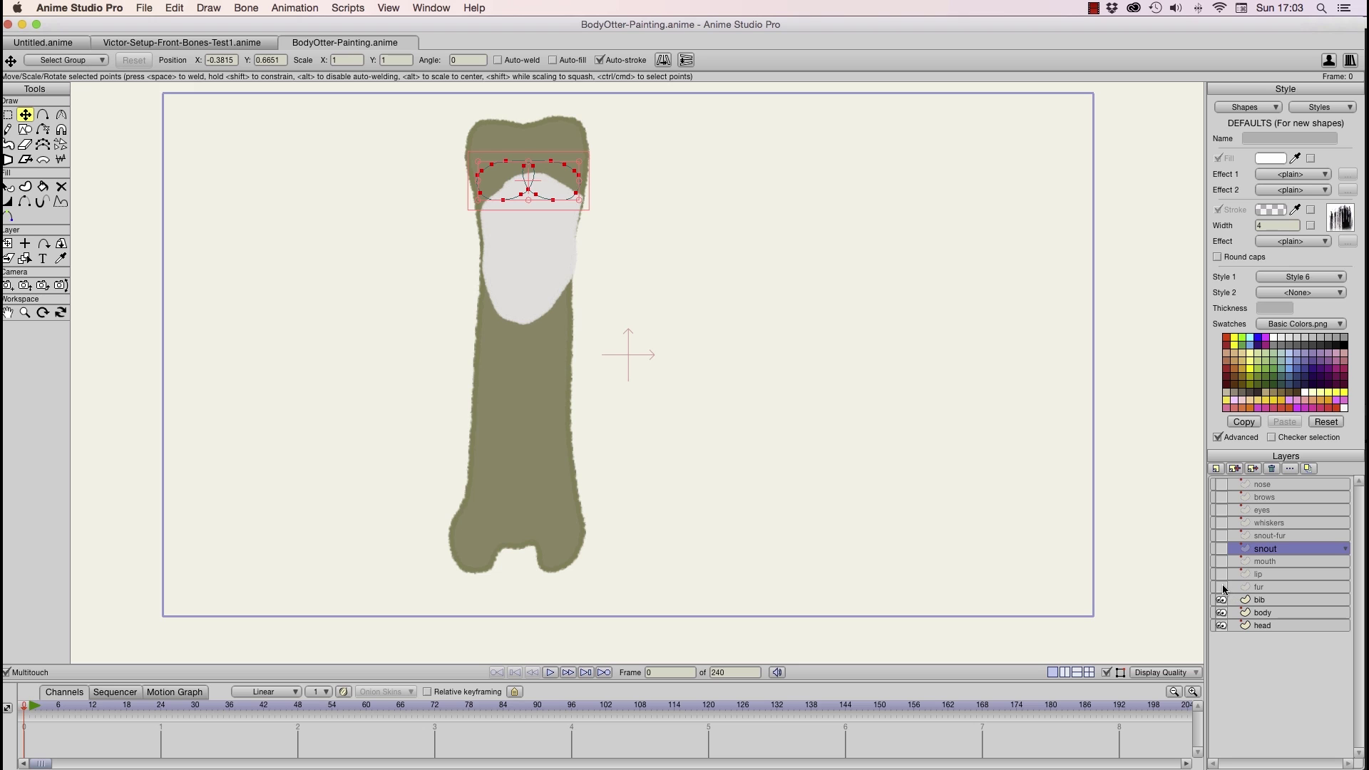
Make the fur layer of the otter painting visible and select it
{"action": "left_click", "coordinate": [1221, 587]}
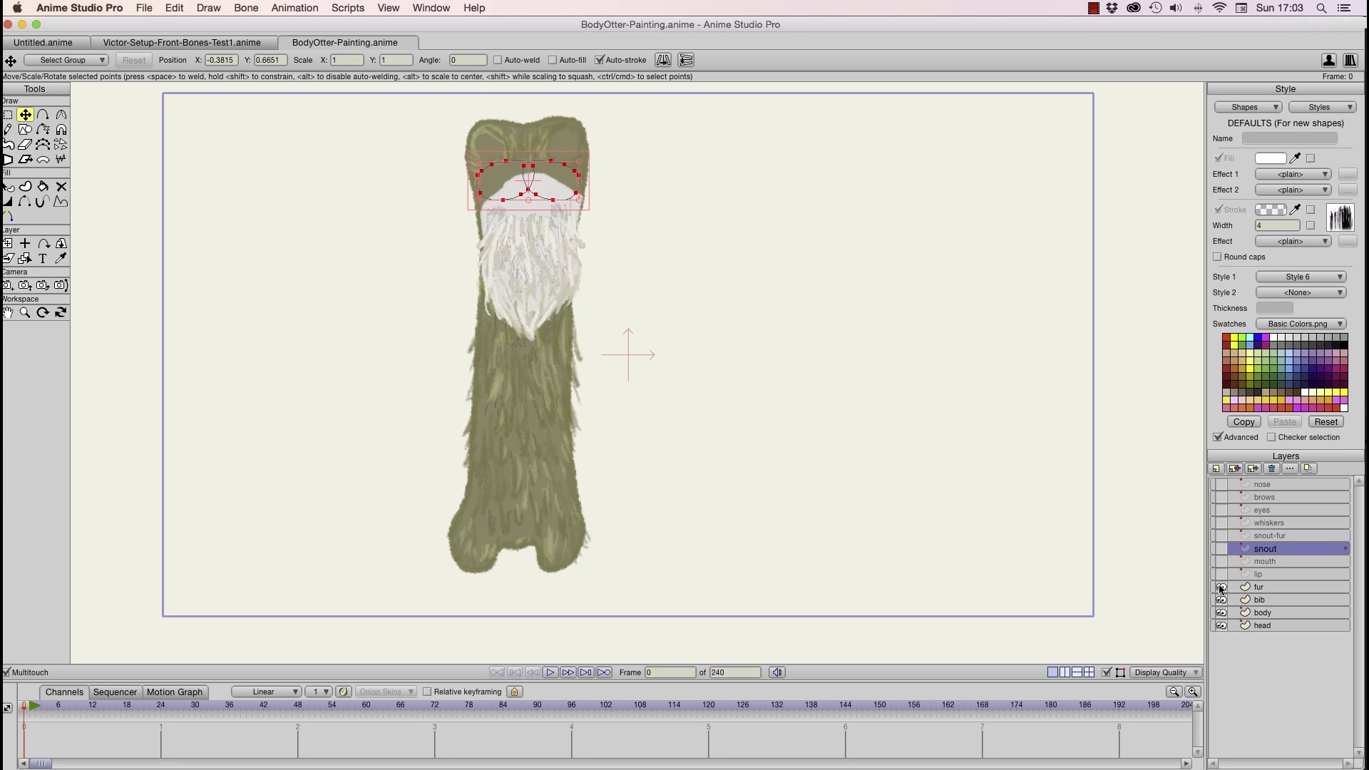
{"action": "left_click", "coordinate": [1254, 587]}
{"action": "left_click", "coordinate": [25, 312]}
{"action": "mouse_move", "coordinate": [379, 220]}
{"action": "left_mouse_down"}
{"action": "mouse_move", "coordinate": [626, 342]}
{"action": "mouse_move", "coordinate": [612, 315]}
{"action": "left_mouse_up"}
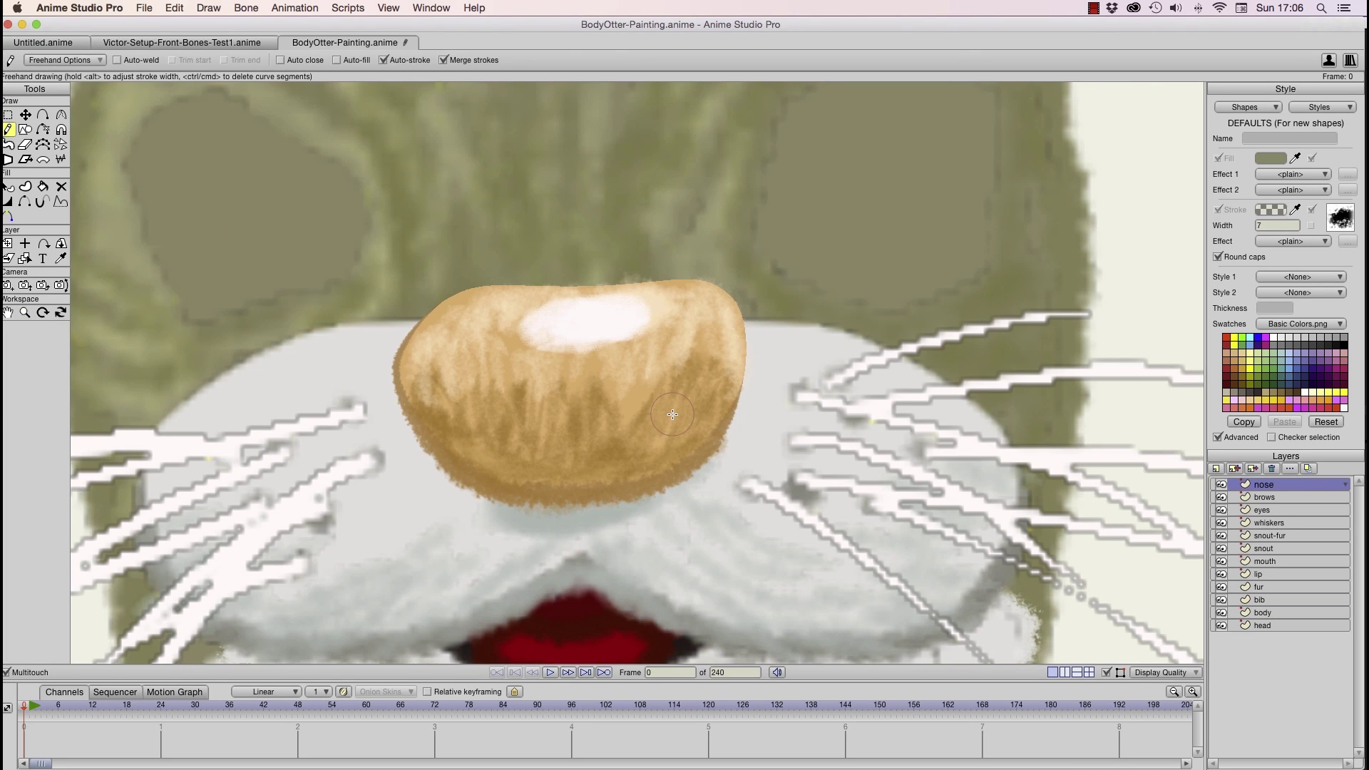
Switch to the Victor-Setup-Front-Bones-Test1.anime document and hide the Victor-BG-Vistrap.png background layer
{"action": "left_click", "coordinate": [25, 312]}
{"action": "scroll", "coordinate": [735, 339], "scroll_direction": "down", "scroll_amount": 5}
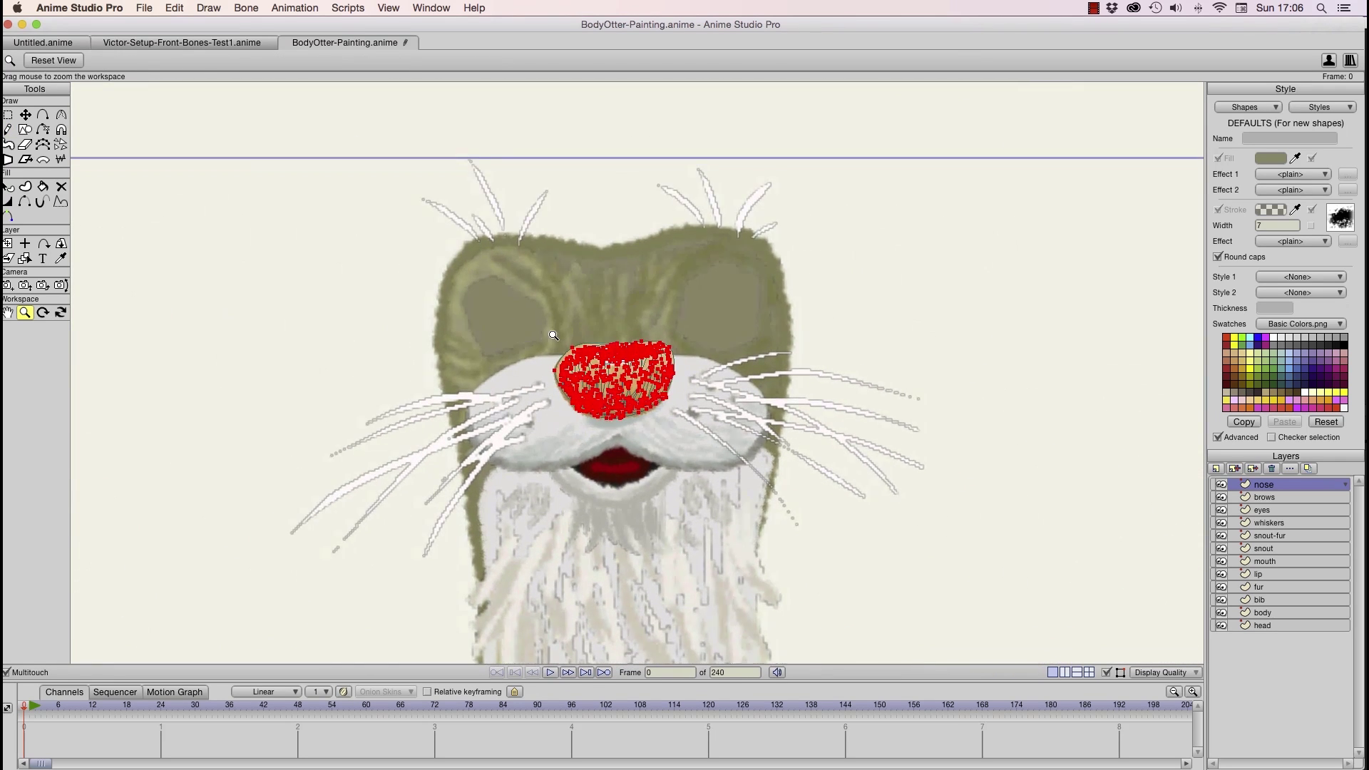
{"action": "left_click", "coordinate": [186, 43]}
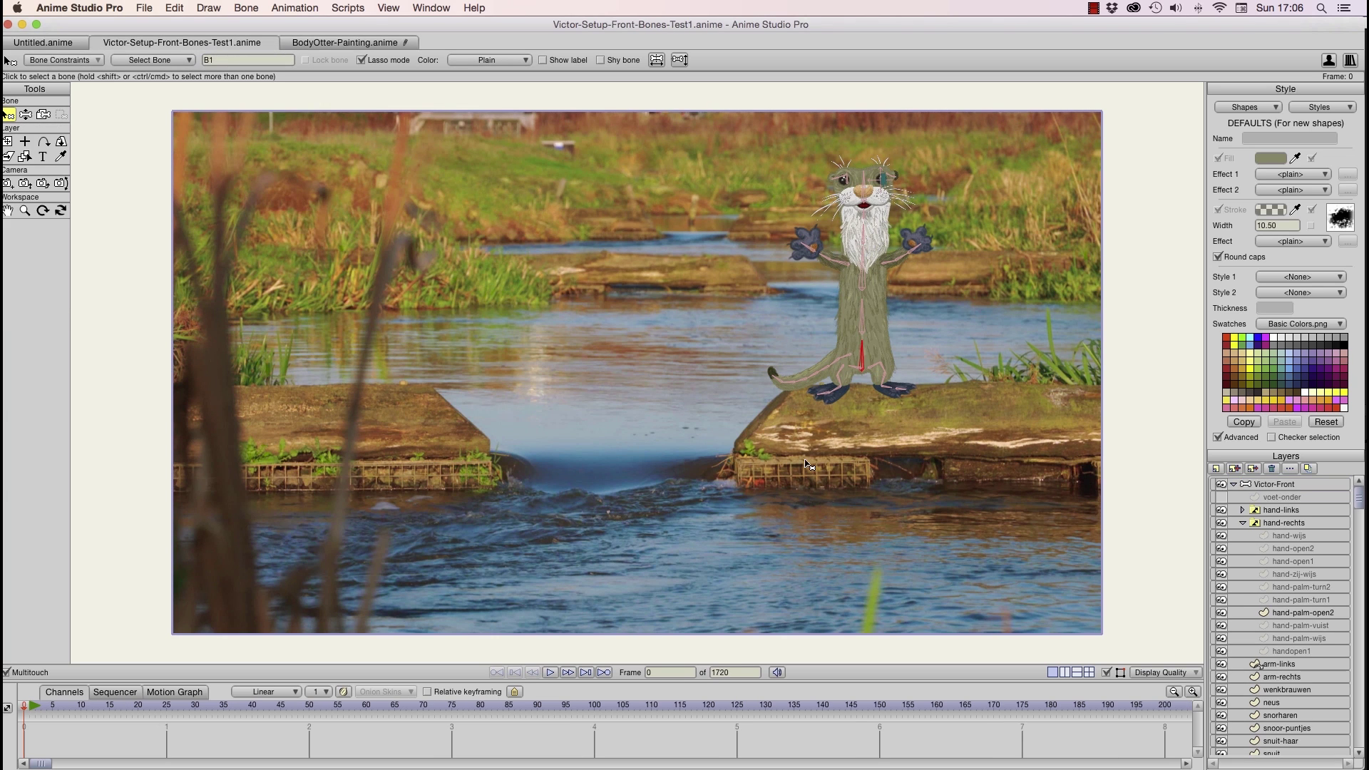
{"action": "left_click", "coordinate": [25, 211]}
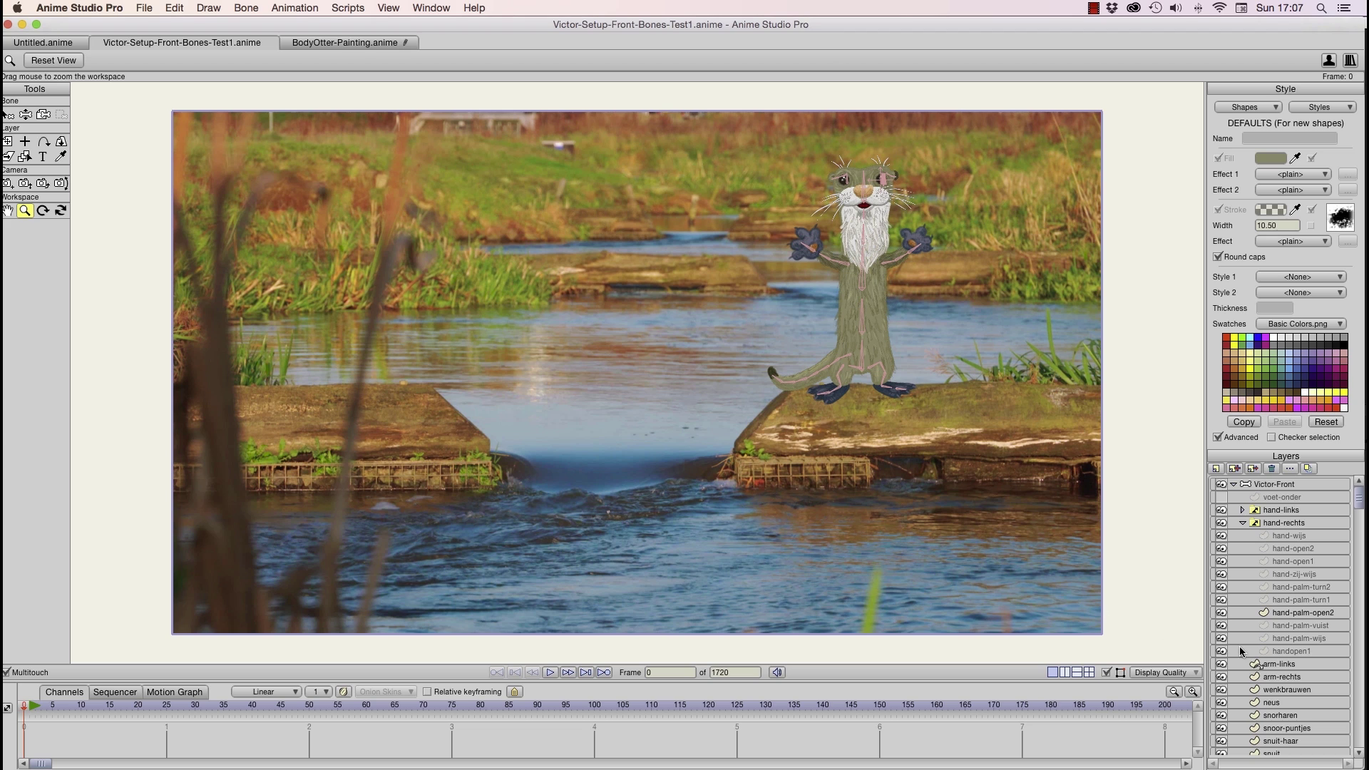
{"action": "scroll", "coordinate": [1302, 653], "scroll_direction": "down", "scroll_amount": 5}
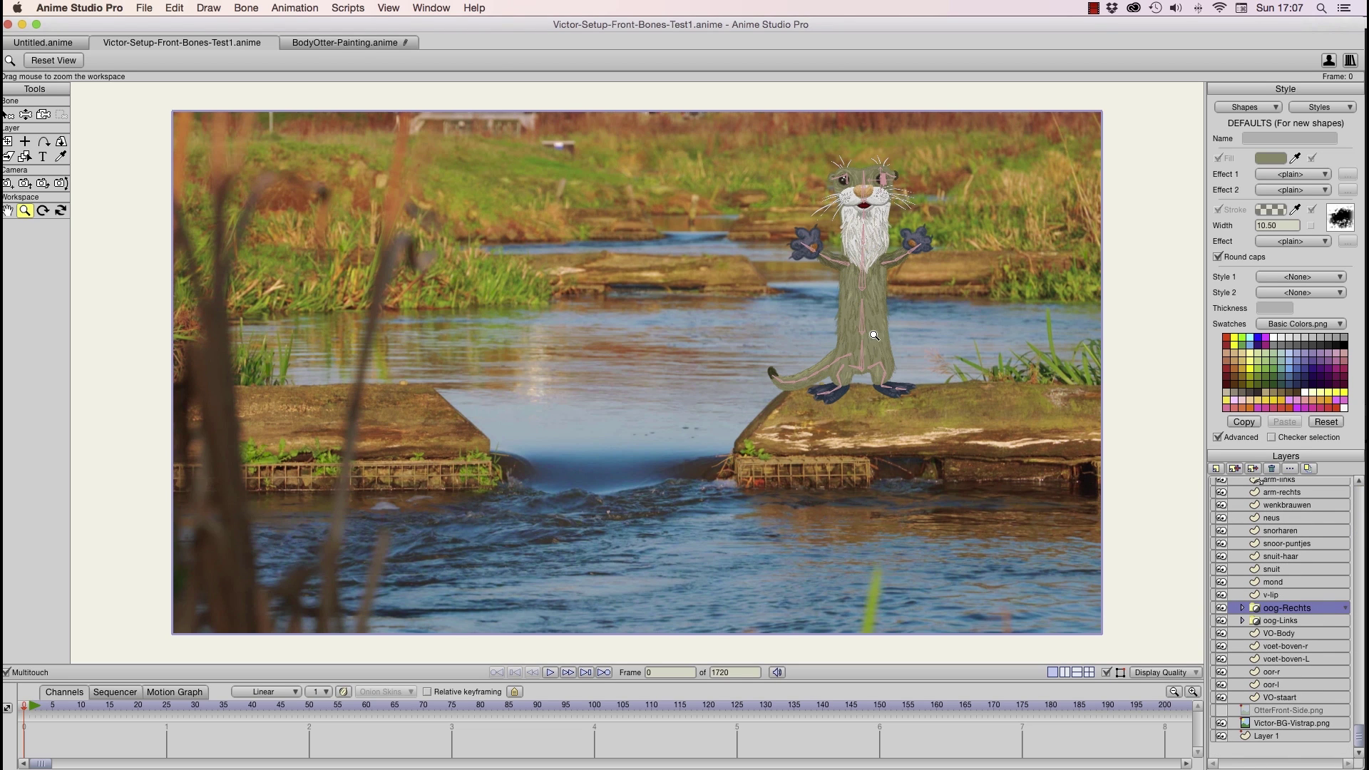
{"action": "left_click", "coordinate": [1292, 721]}
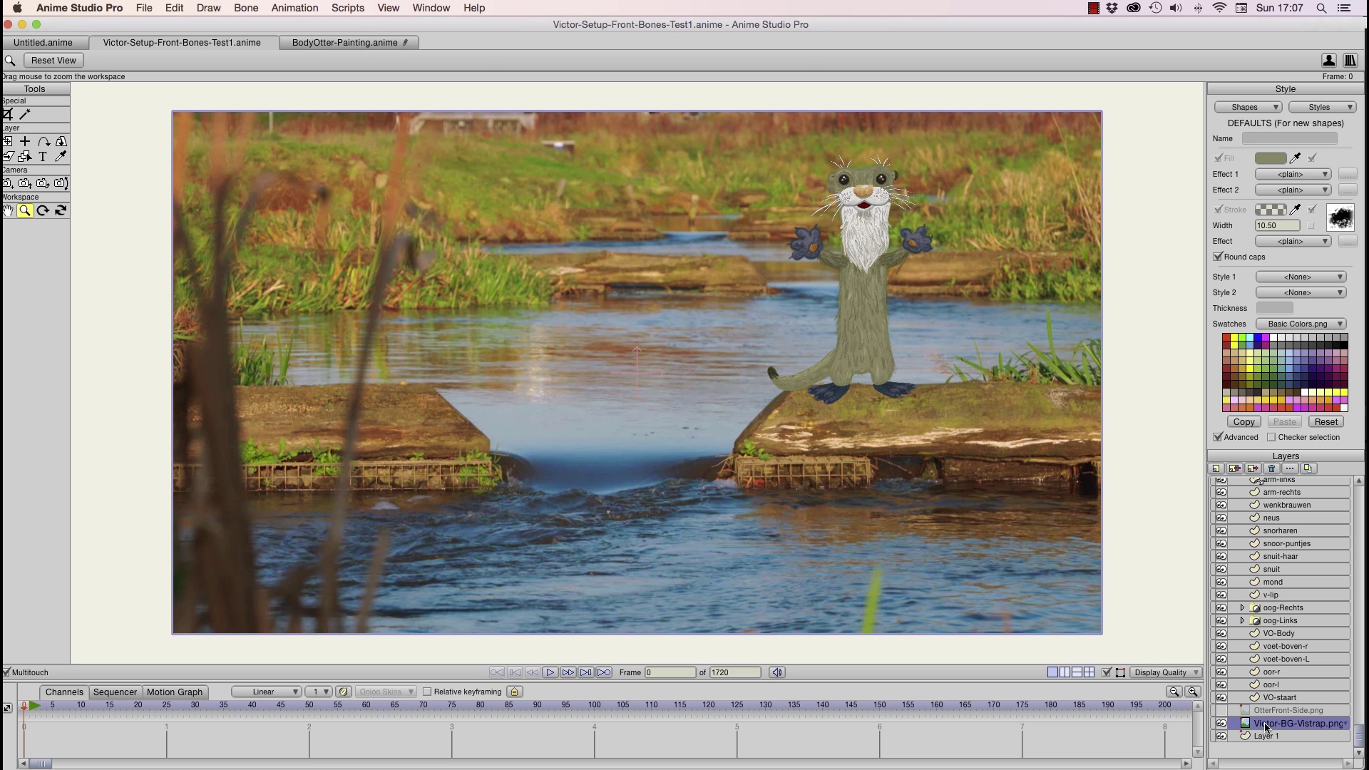
{"action": "left_click", "coordinate": [1221, 723]}
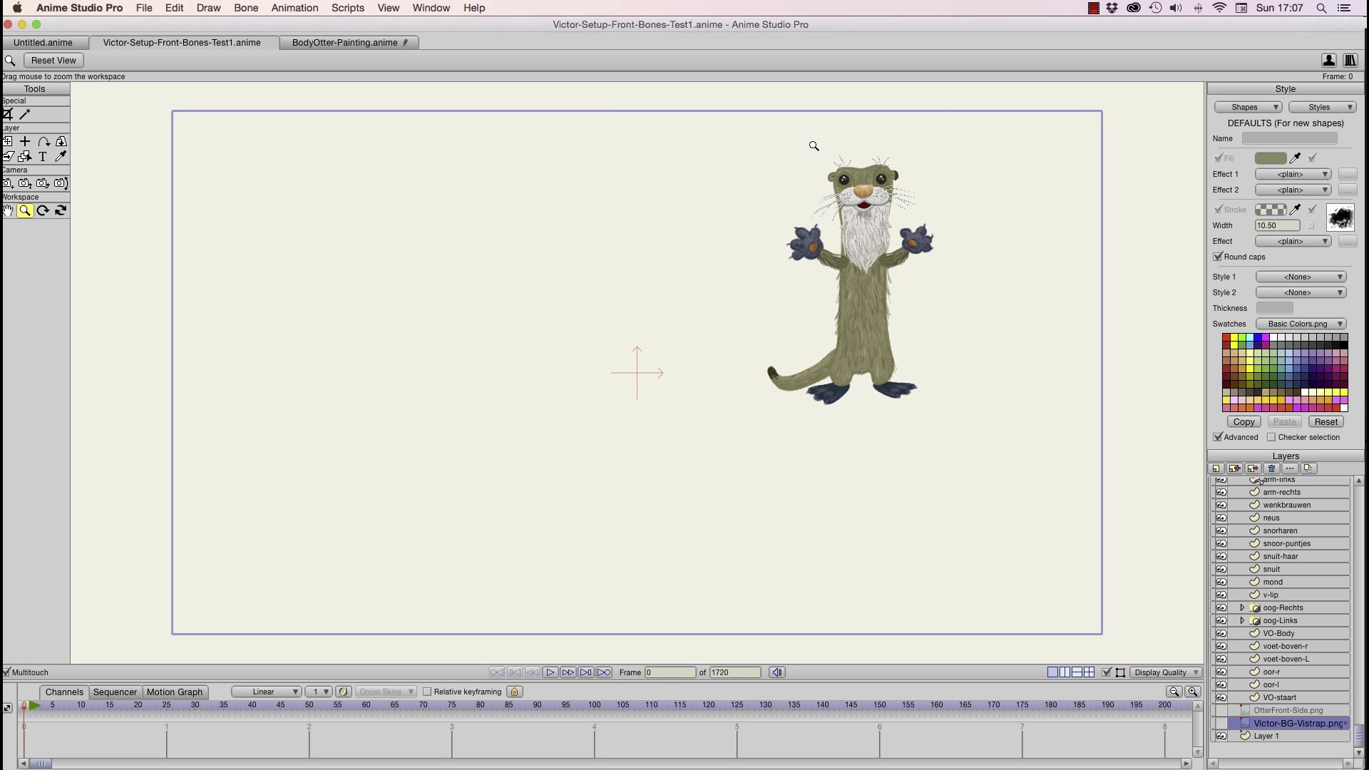
Frame the whole otter, select the Victor-Front bone layer, and test the torso bones with Manipulate Bones
{"action": "left_click_drag", "start_coordinate": [712, 142], "coordinate": [917, 321]}
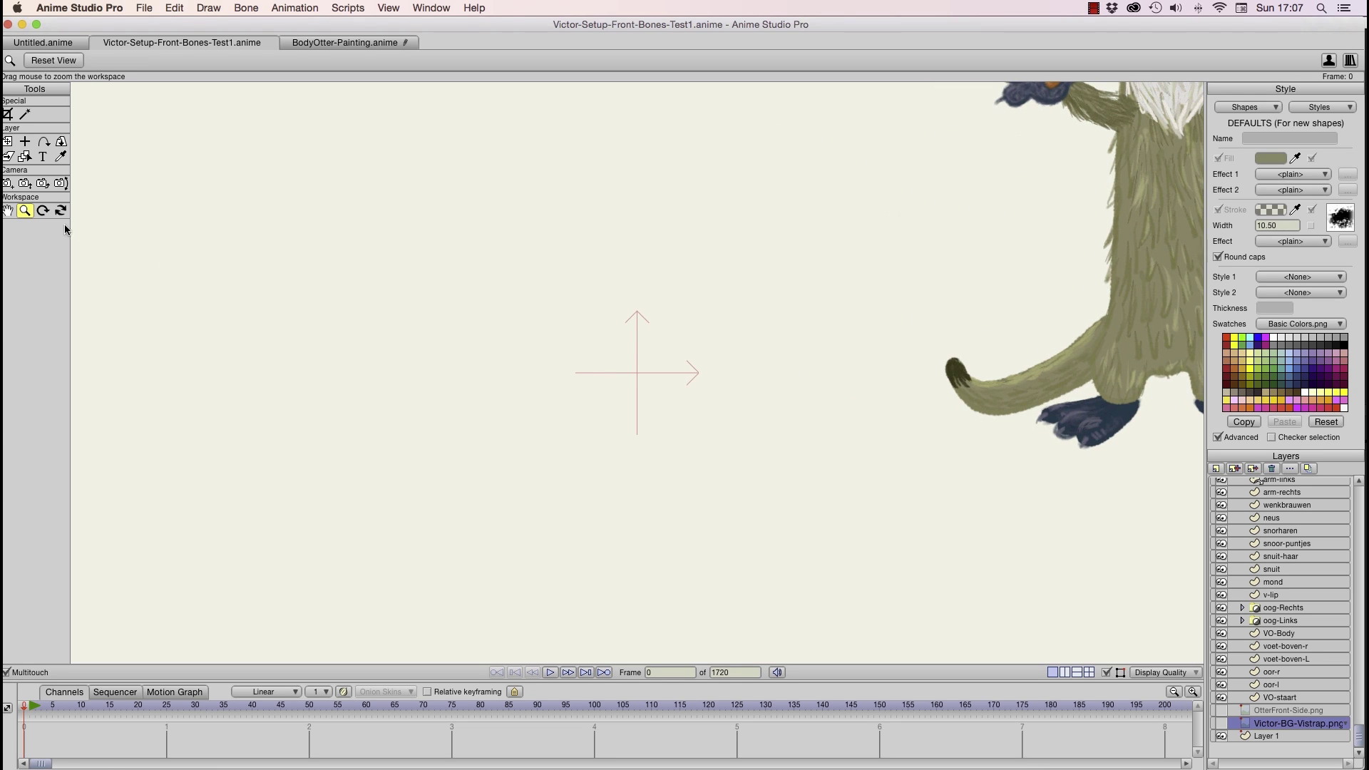
{"action": "left_click", "coordinate": [8, 210]}
{"action": "left_click_drag", "start_coordinate": [776, 259], "coordinate": [235, 433]}
{"action": "mouse_move", "coordinate": [496, 296]}
{"action": "left_mouse_down"}
{"action": "mouse_move", "coordinate": [482, 338]}
{"action": "mouse_move", "coordinate": [494, 302]}
{"action": "left_mouse_up"}
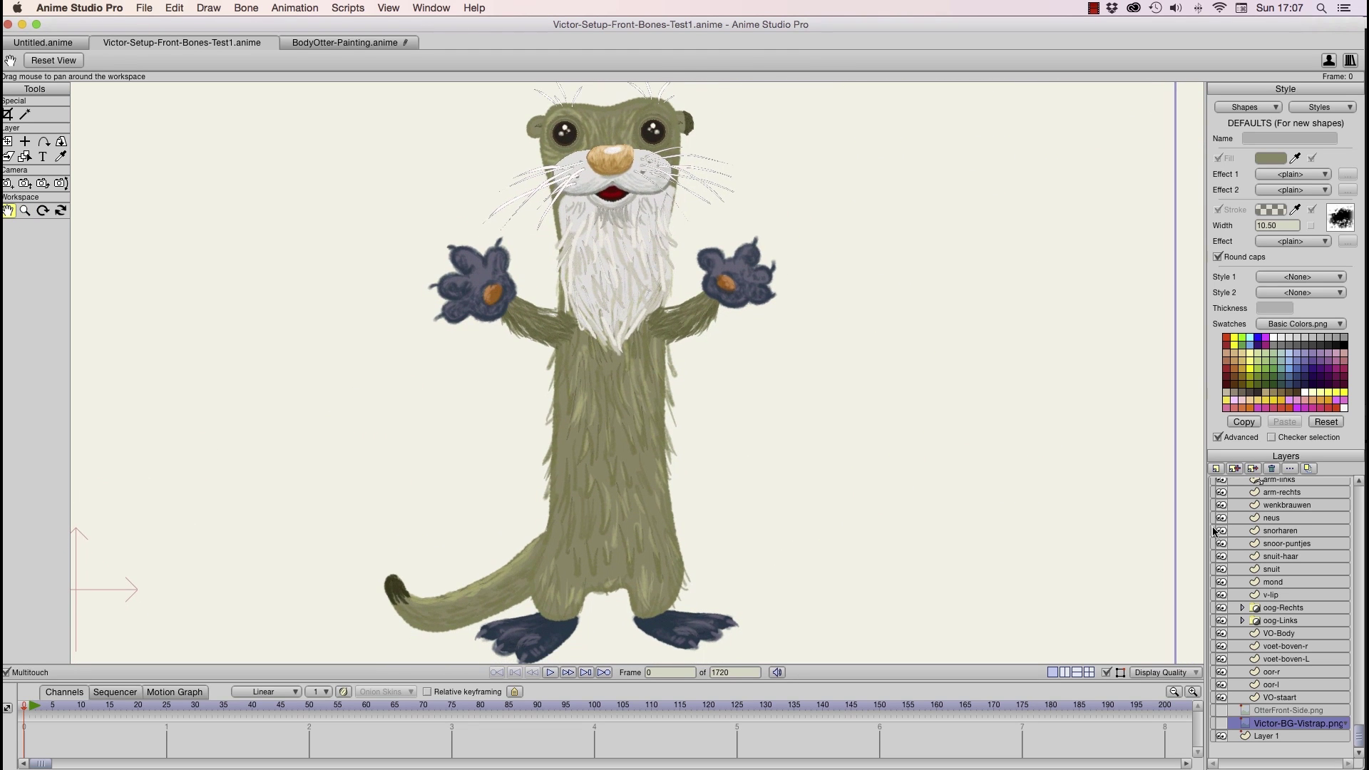
{"action": "scroll", "coordinate": [1294, 520], "scroll_direction": "up", "scroll_amount": 5}
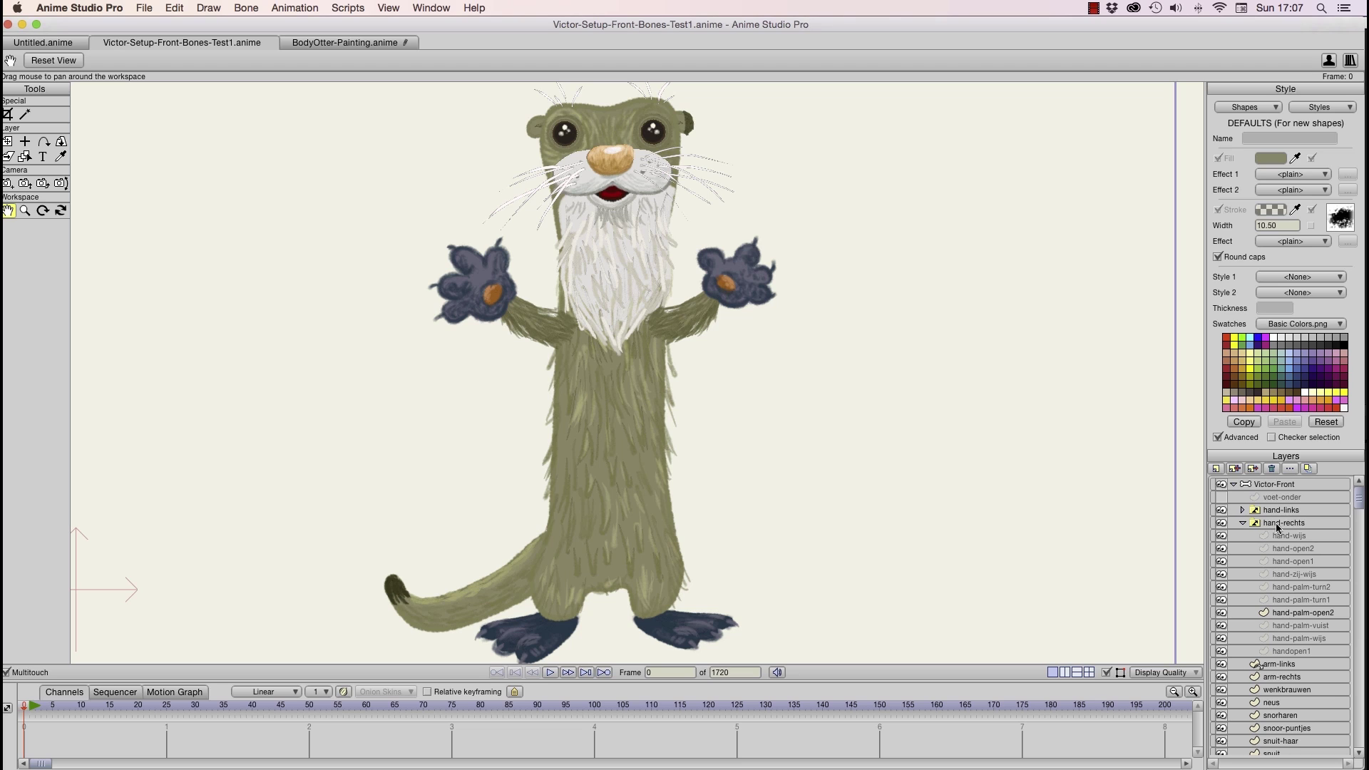
{"action": "left_click", "coordinate": [1269, 484]}
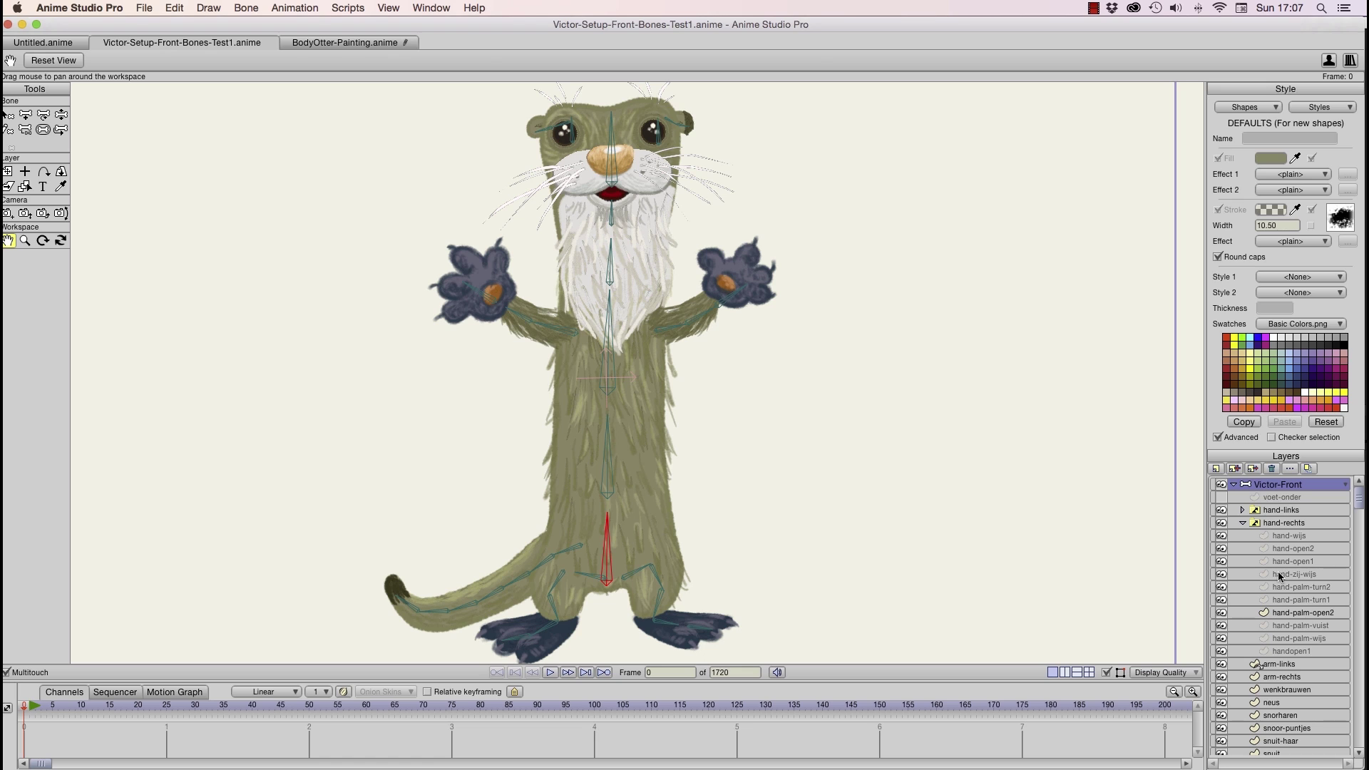
{"action": "left_click", "coordinate": [62, 115]}
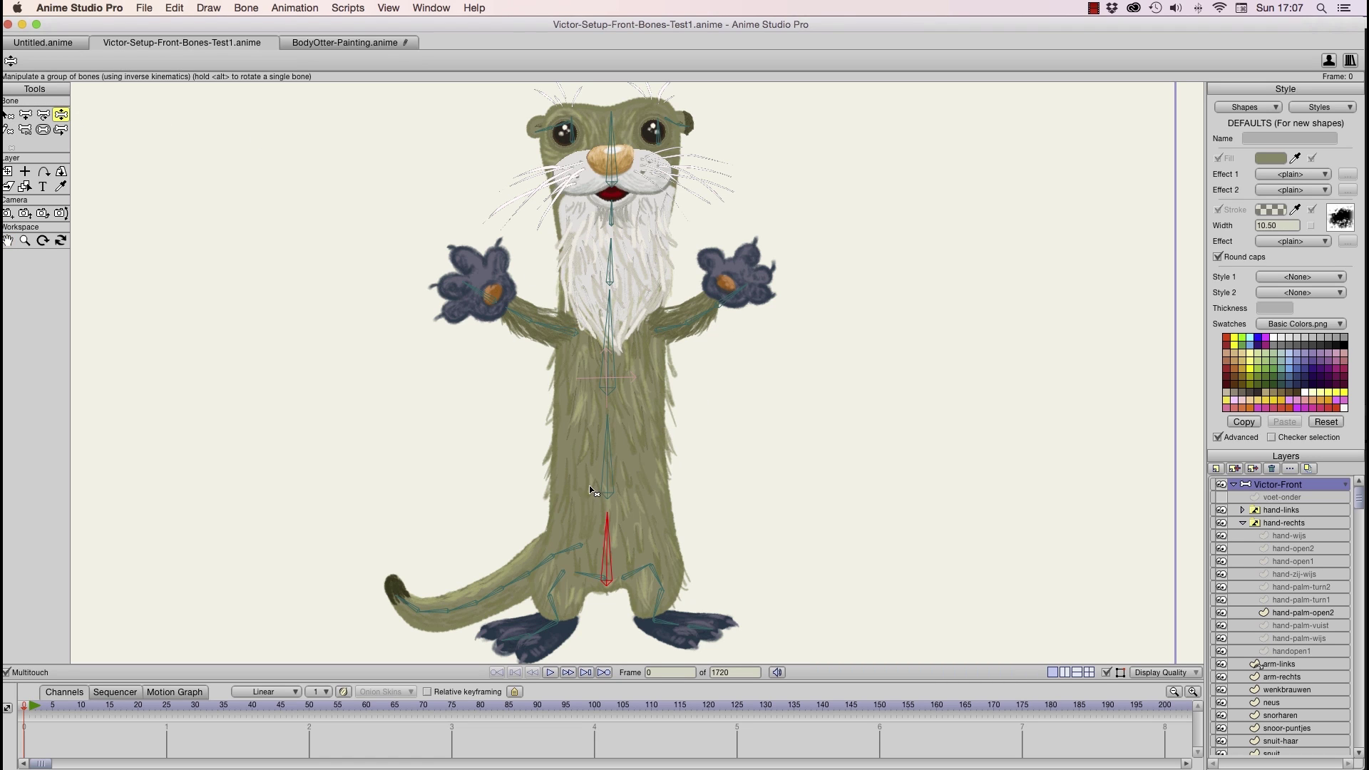
{"action": "left_click", "coordinate": [606, 470]}
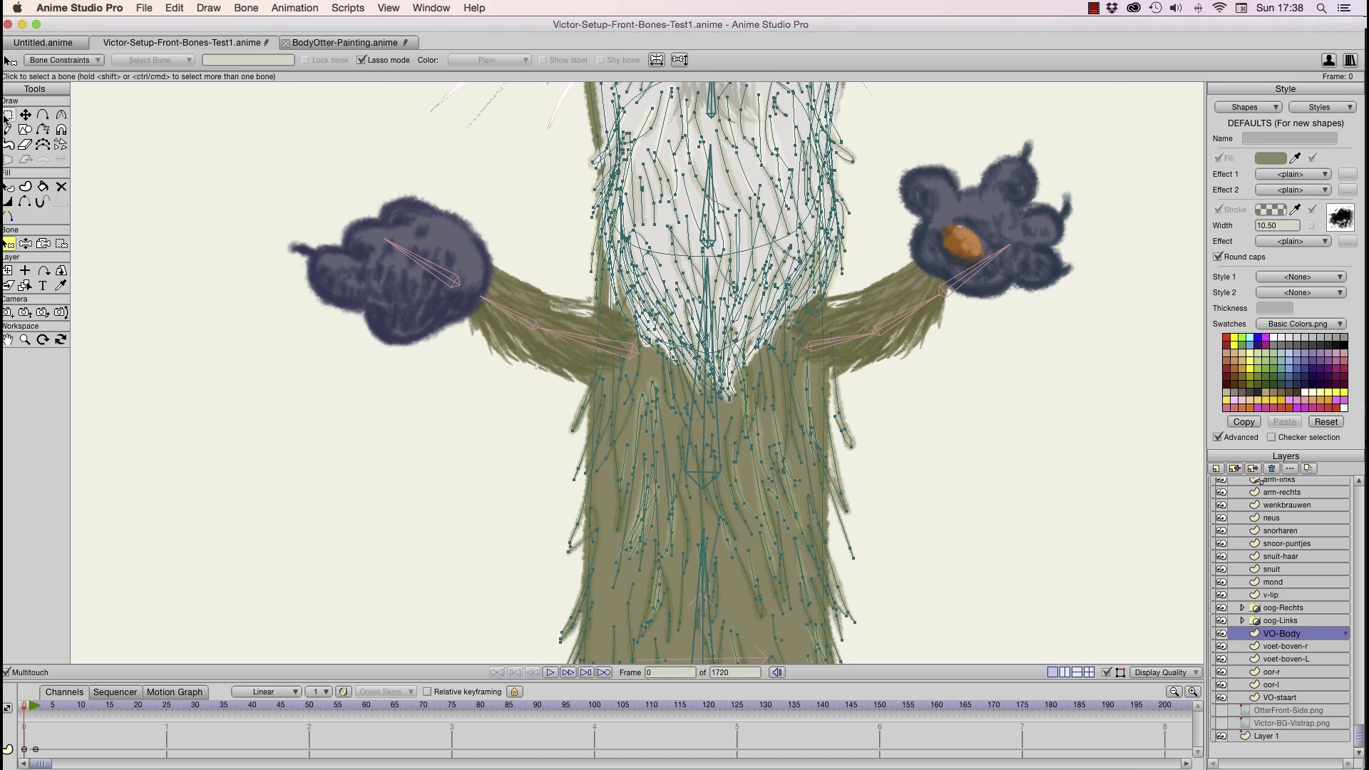
Lasso the mid-torso fur points of the VO-Body layer and bind them to bone B3
{"action": "left_click", "coordinate": [8, 114]}
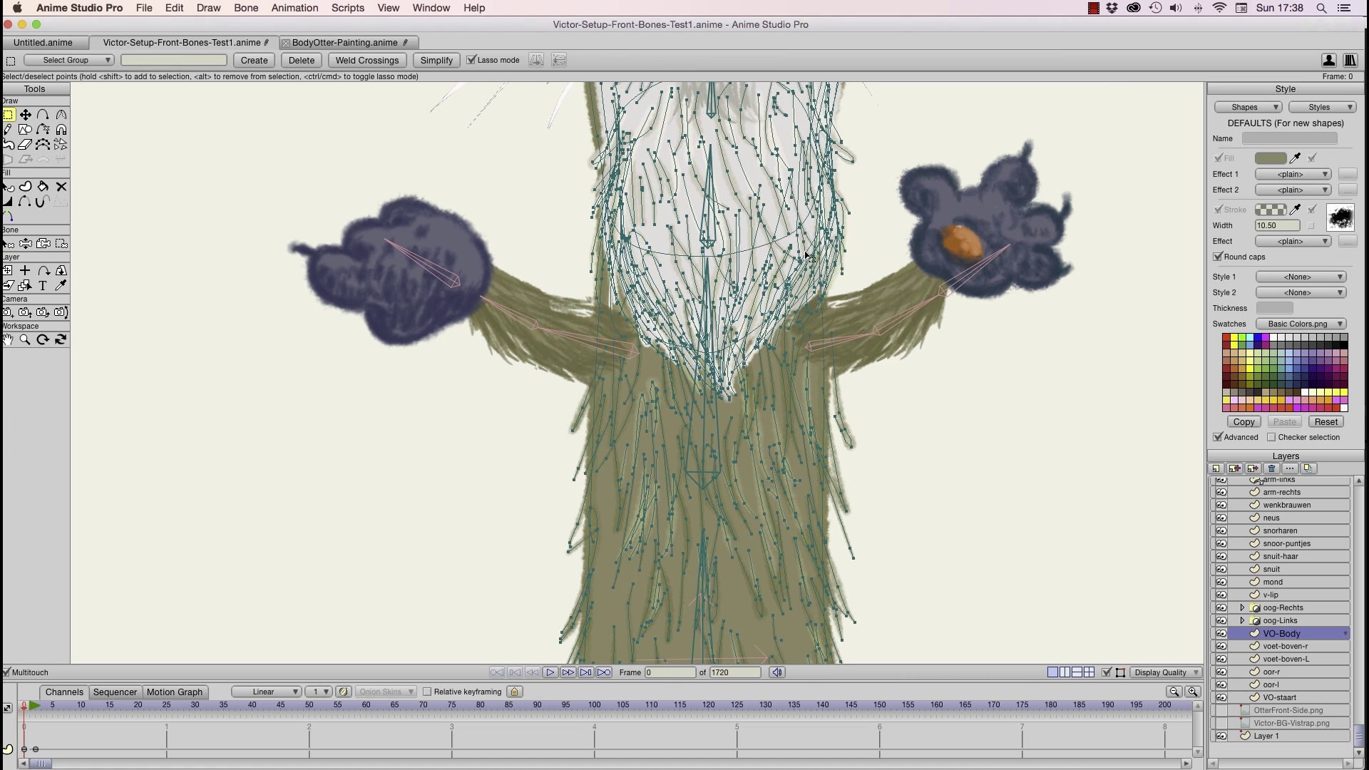
{"action": "mouse_move", "coordinate": [865, 250]}
{"action": "left_mouse_down"}
{"action": "mouse_move", "coordinate": [586, 236]}
{"action": "mouse_move", "coordinate": [528, 459]}
{"action": "mouse_move", "coordinate": [532, 574]}
{"action": "mouse_move", "coordinate": [591, 567]}
{"action": "mouse_move", "coordinate": [611, 500]}
{"action": "mouse_move", "coordinate": [611, 547]}
{"action": "mouse_move", "coordinate": [645, 487]}
{"action": "mouse_move", "coordinate": [663, 546]}
{"action": "mouse_move", "coordinate": [681, 526]}
{"action": "mouse_move", "coordinate": [681, 551]}
{"action": "mouse_move", "coordinate": [701, 510]}
{"action": "mouse_move", "coordinate": [729, 566]}
{"action": "mouse_move", "coordinate": [746, 533]}
{"action": "mouse_move", "coordinate": [759, 549]}
{"action": "mouse_move", "coordinate": [762, 512]}
{"action": "mouse_move", "coordinate": [779, 547]}
{"action": "mouse_move", "coordinate": [795, 531]}
{"action": "mouse_move", "coordinate": [838, 576]}
{"action": "mouse_move", "coordinate": [868, 571]}
{"action": "mouse_move", "coordinate": [882, 519]}
{"action": "mouse_move", "coordinate": [843, 254]}
{"action": "left_mouse_up"}
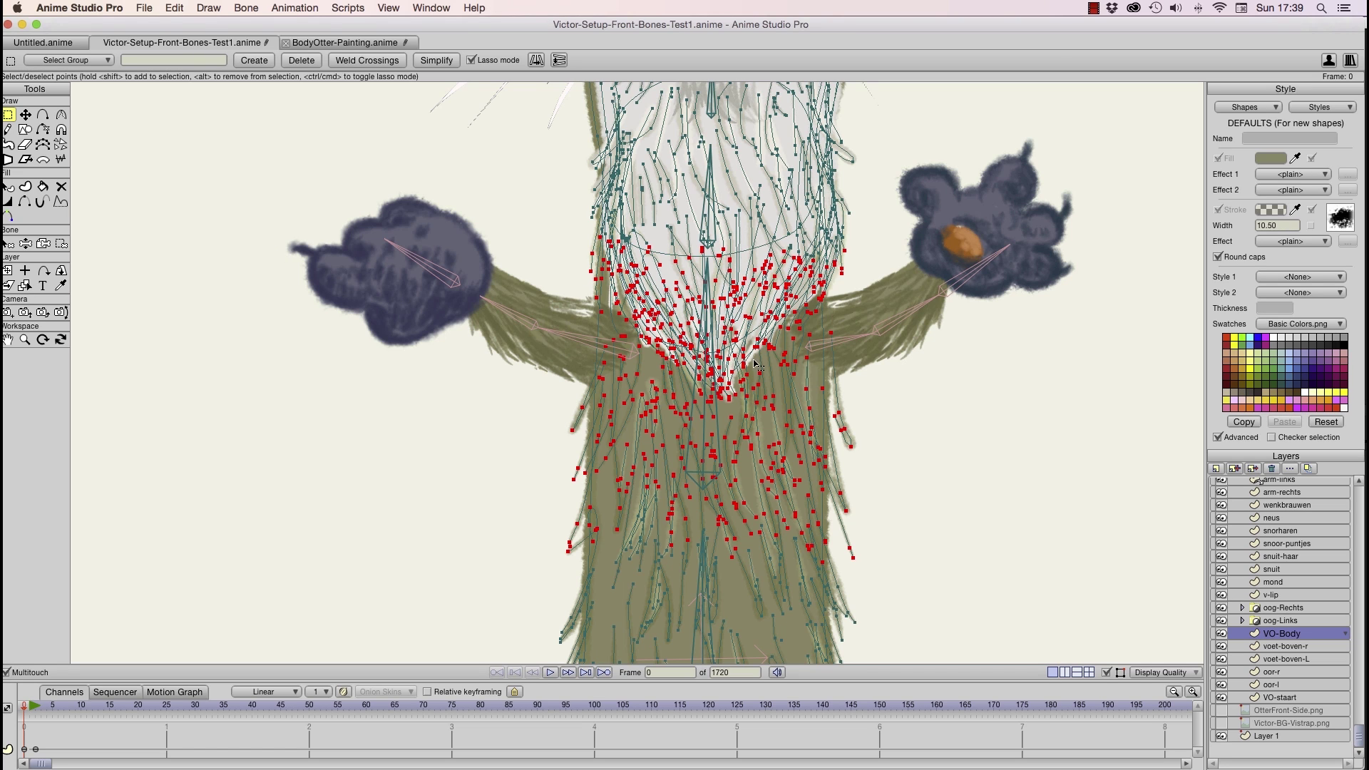
{"action": "left_click", "coordinate": [10, 248]}
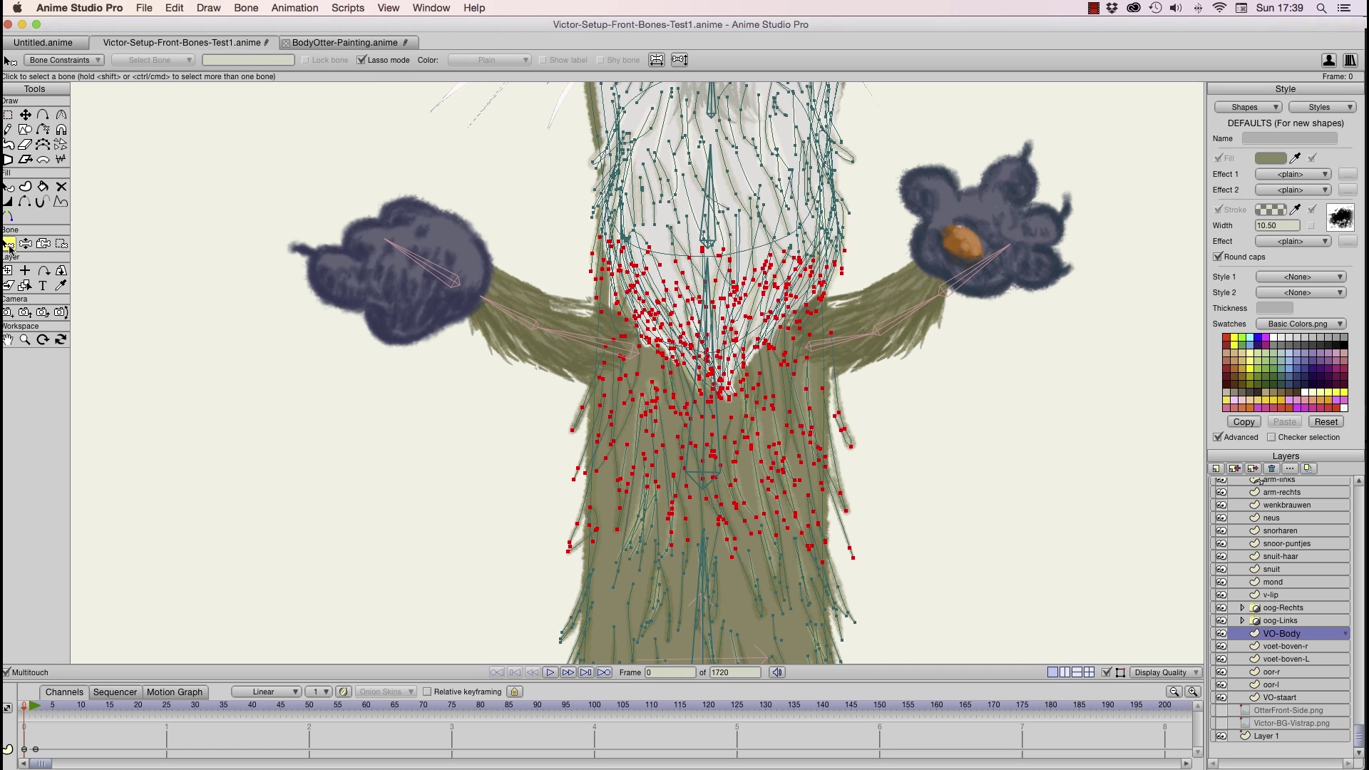
{"action": "left_click", "coordinate": [704, 427]}
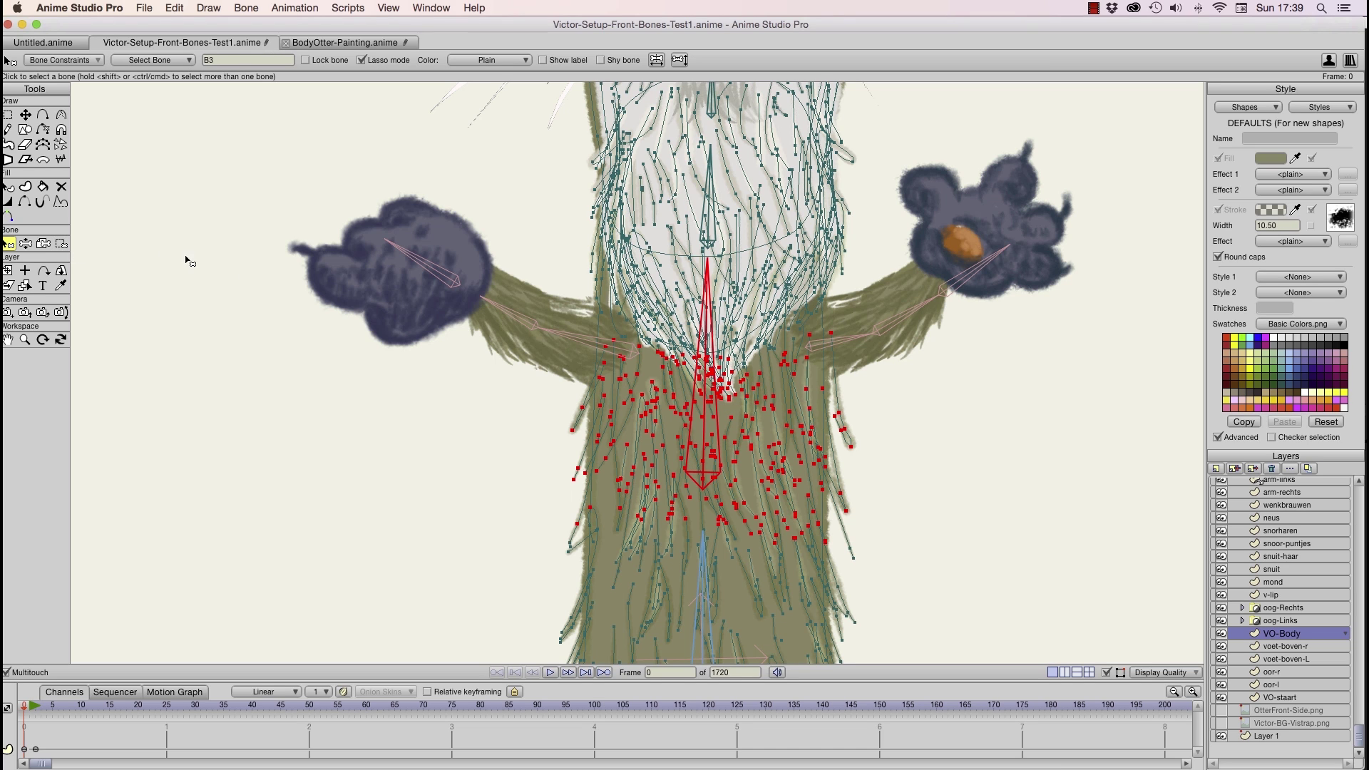
{"action": "left_click", "coordinate": [62, 245]}
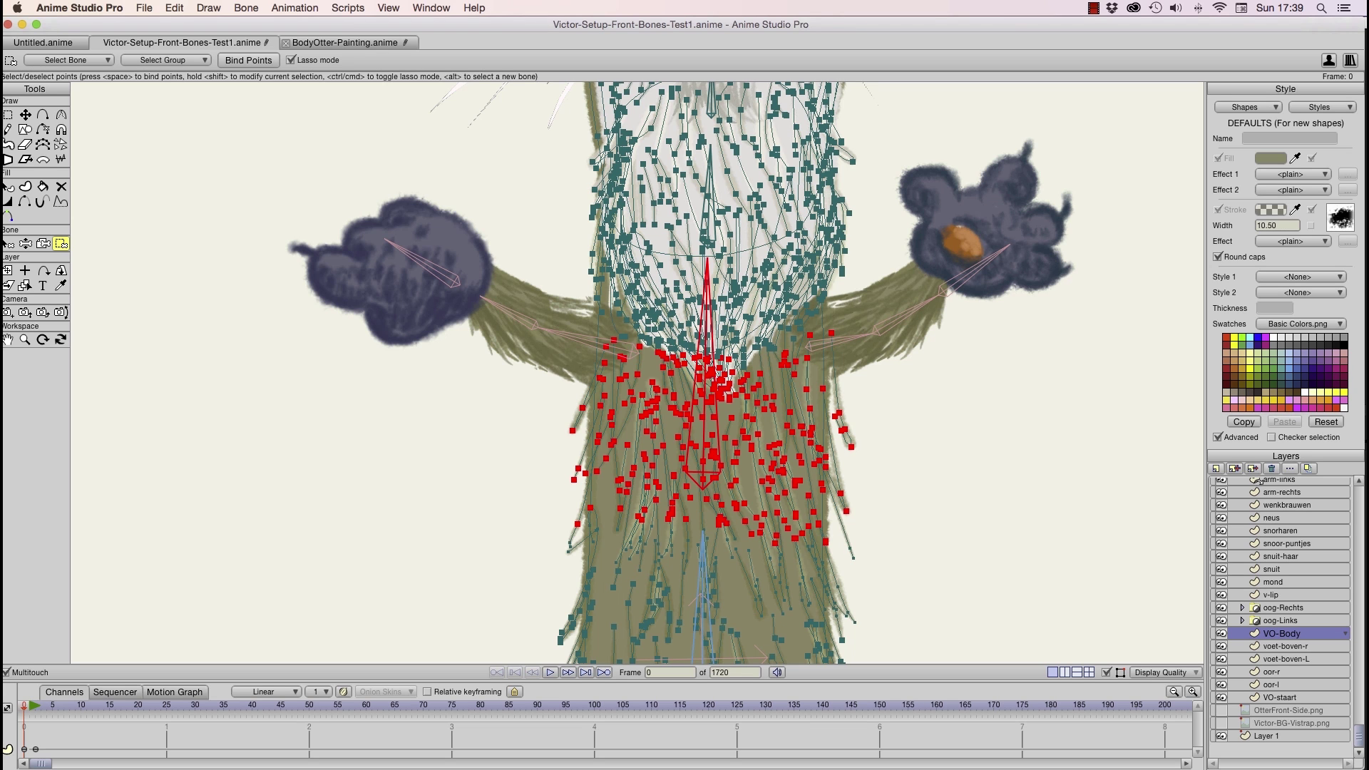
On the Victor-Front bone layer, test how the torso bends by swinging bone B3 with Manipulate Bones
{"action": "left_click", "coordinate": [8, 115]}
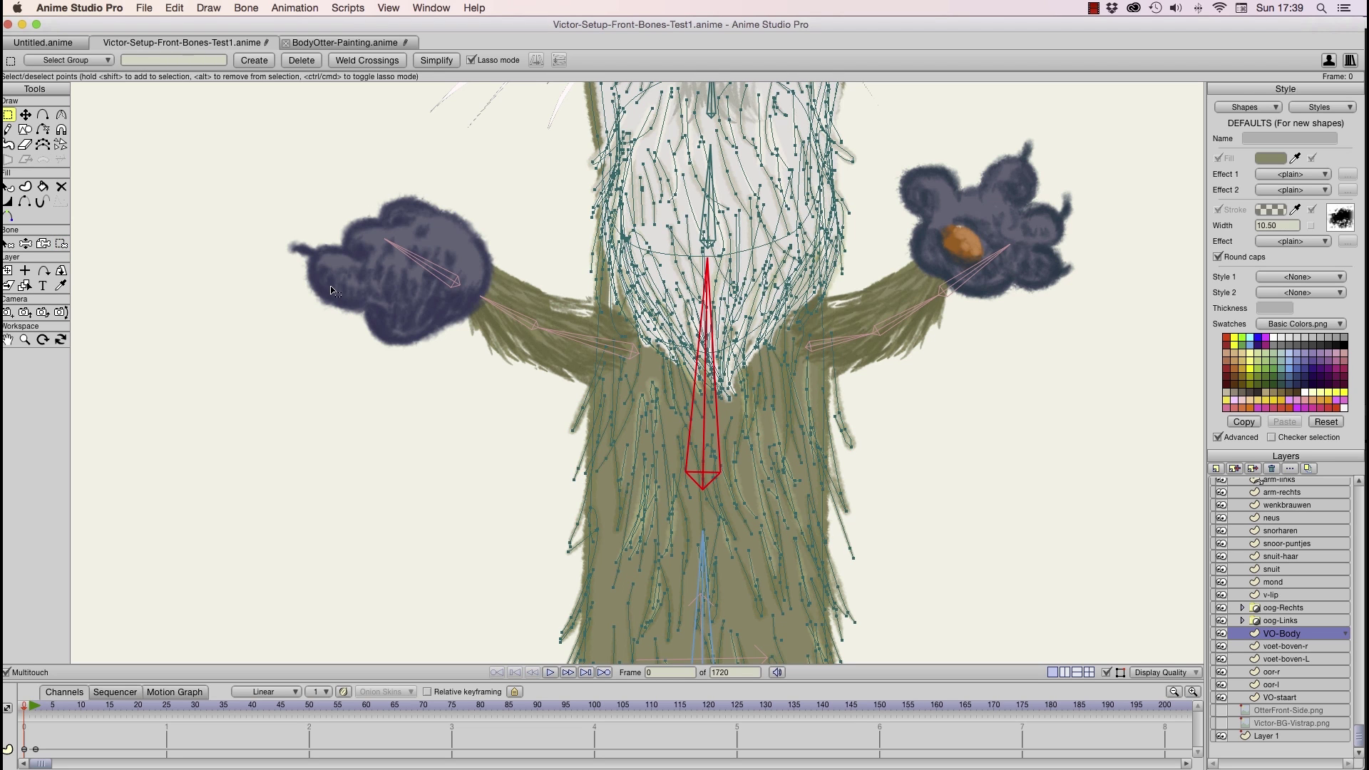
{"action": "scroll", "coordinate": [1260, 586], "scroll_direction": "up", "scroll_amount": 5}
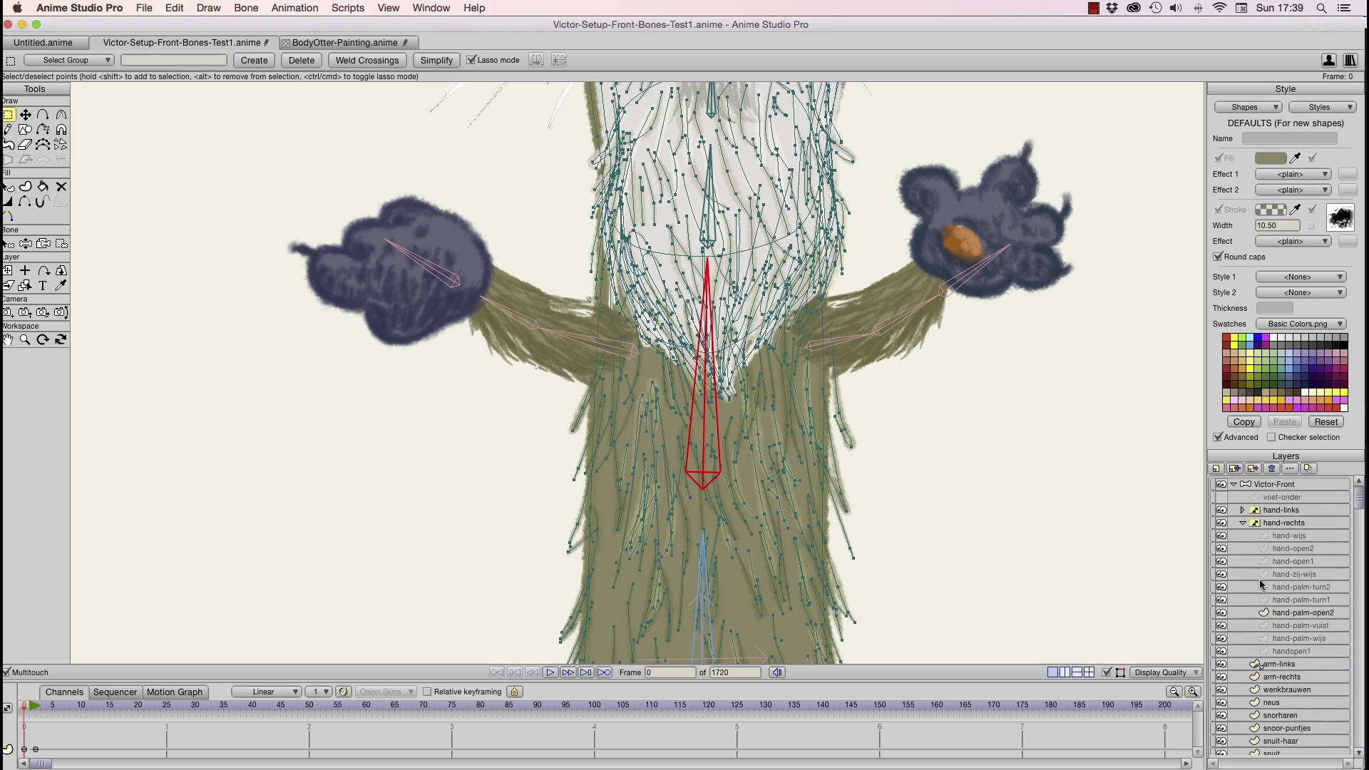
{"action": "left_click", "coordinate": [1282, 484]}
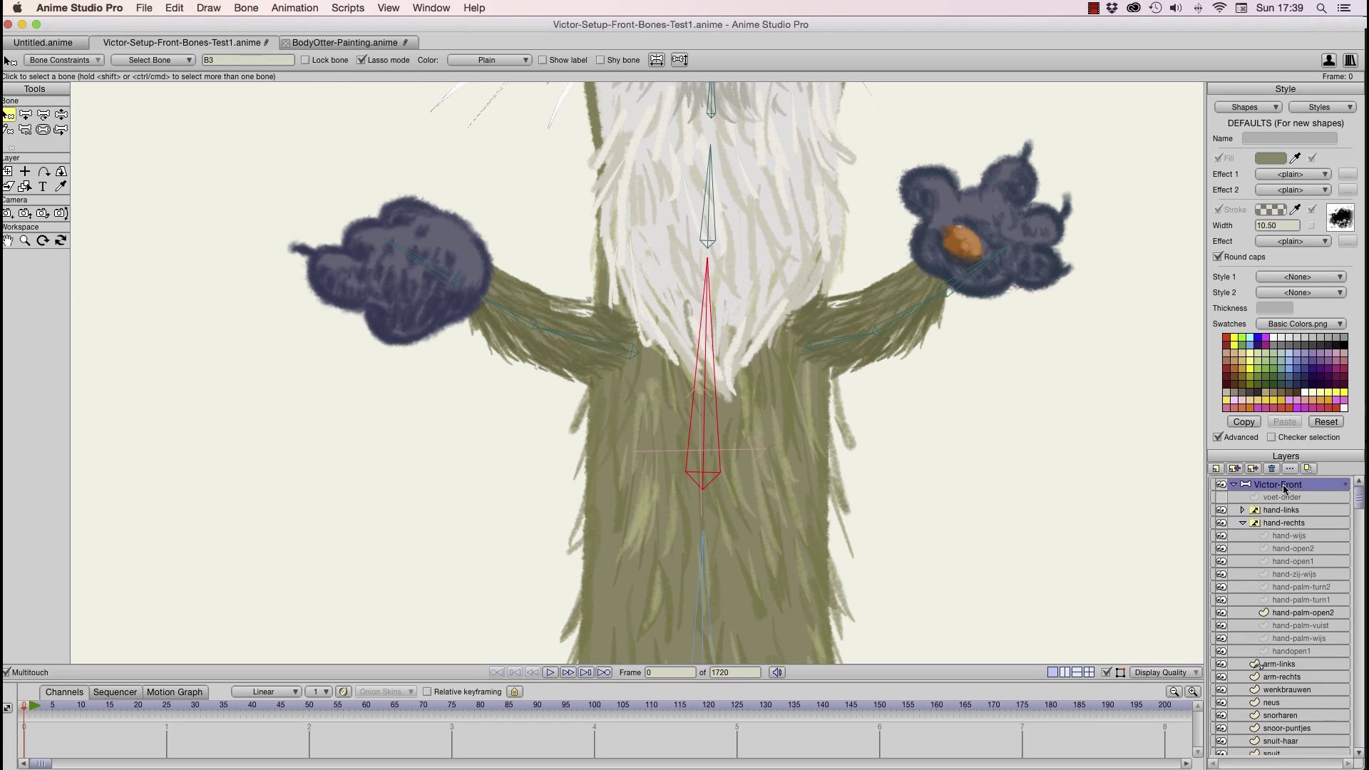
{"action": "left_click", "coordinate": [61, 115]}
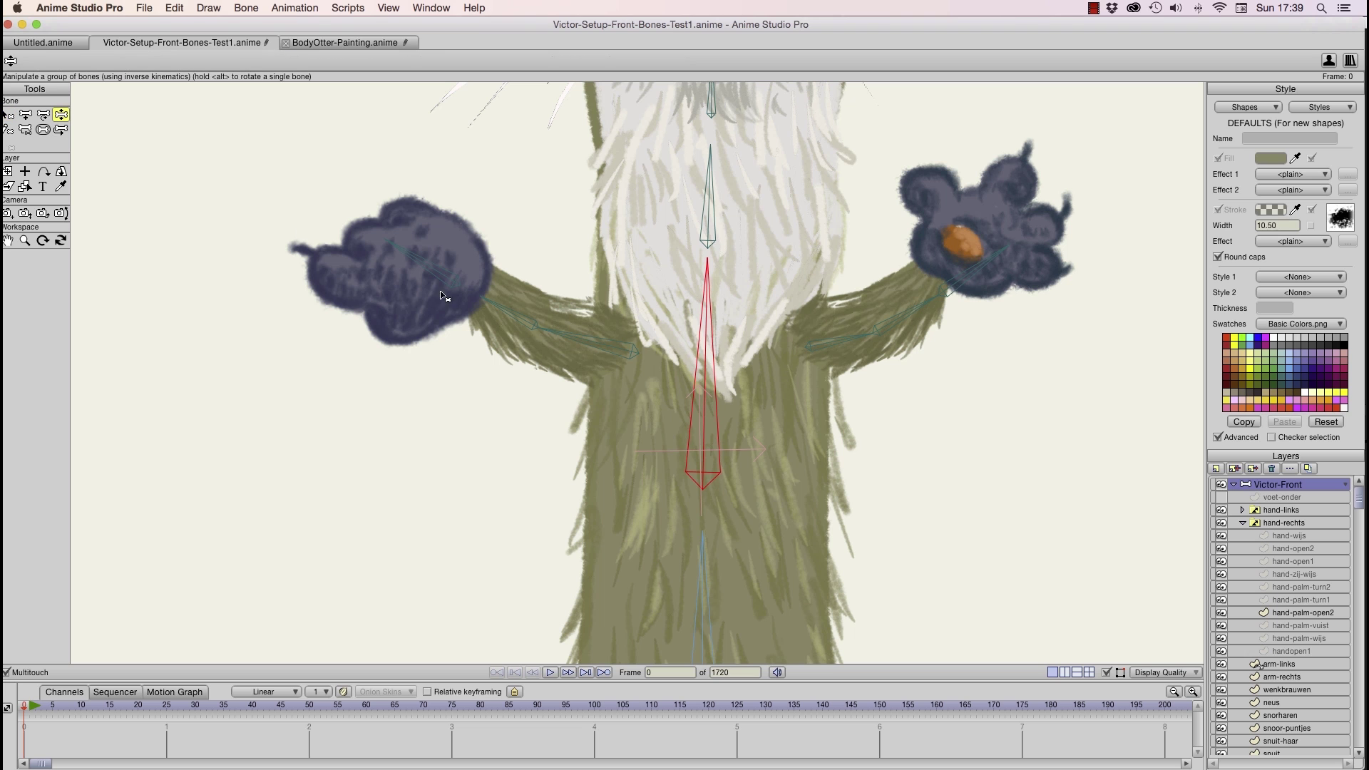
{"action": "mouse_move", "coordinate": [711, 362]}
{"action": "left_mouse_down"}
{"action": "mouse_move", "coordinate": [642, 372]}
{"action": "mouse_move", "coordinate": [668, 378]}
{"action": "mouse_move", "coordinate": [789, 527]}
{"action": "mouse_move", "coordinate": [783, 396]}
{"action": "mouse_move", "coordinate": [685, 389]}
{"action": "mouse_move", "coordinate": [746, 380]}
{"action": "mouse_move", "coordinate": [749, 360]}
{"action": "mouse_move", "coordinate": [672, 336]}
{"action": "mouse_move", "coordinate": [758, 337]}
{"action": "mouse_move", "coordinate": [677, 364]}
{"action": "mouse_move", "coordinate": [758, 369]}
{"action": "mouse_move", "coordinate": [663, 385]}
{"action": "mouse_move", "coordinate": [635, 361]}
{"action": "mouse_move", "coordinate": [705, 369]}
{"action": "left_mouse_up"}
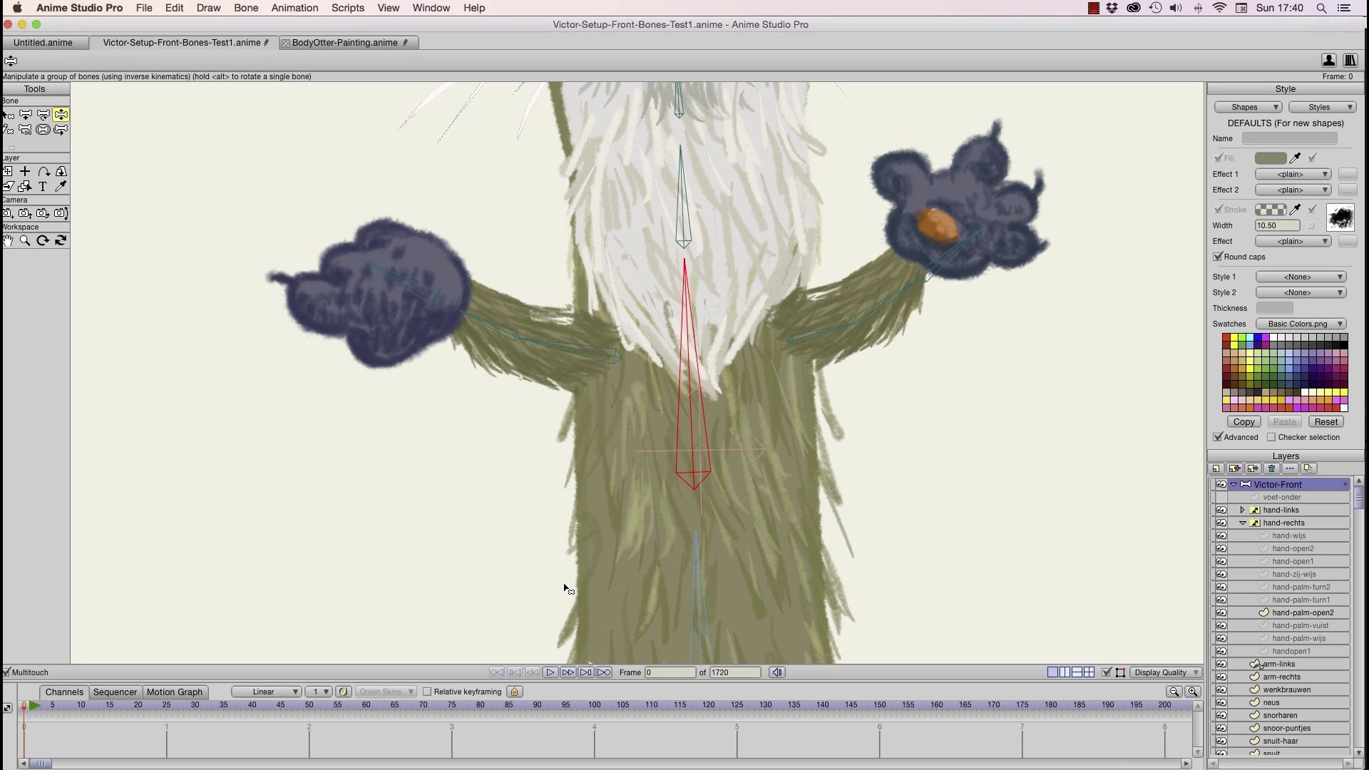
{"action": "left_click_drag", "start_coordinate": [690, 402], "coordinate": [680, 412]}
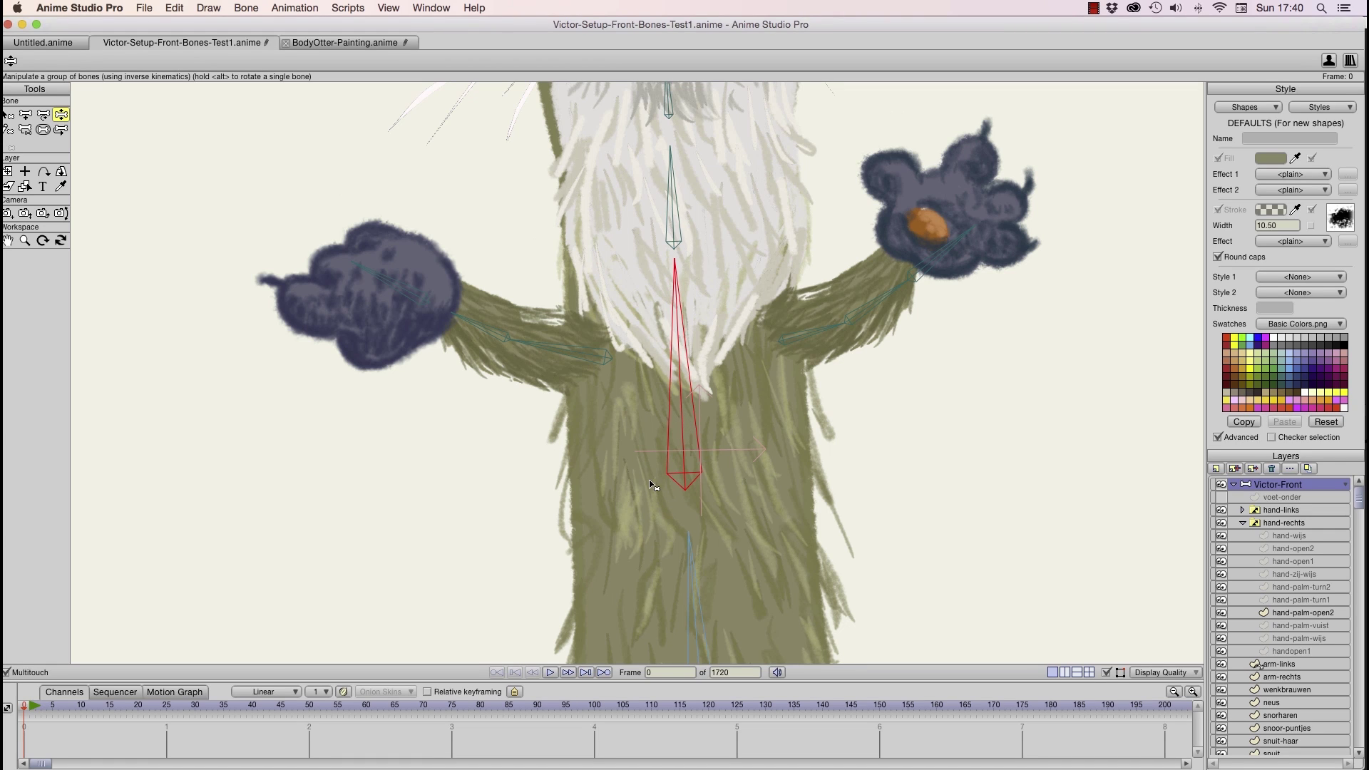
{"action": "left_click_drag", "start_coordinate": [670, 431], "coordinate": [701, 393]}
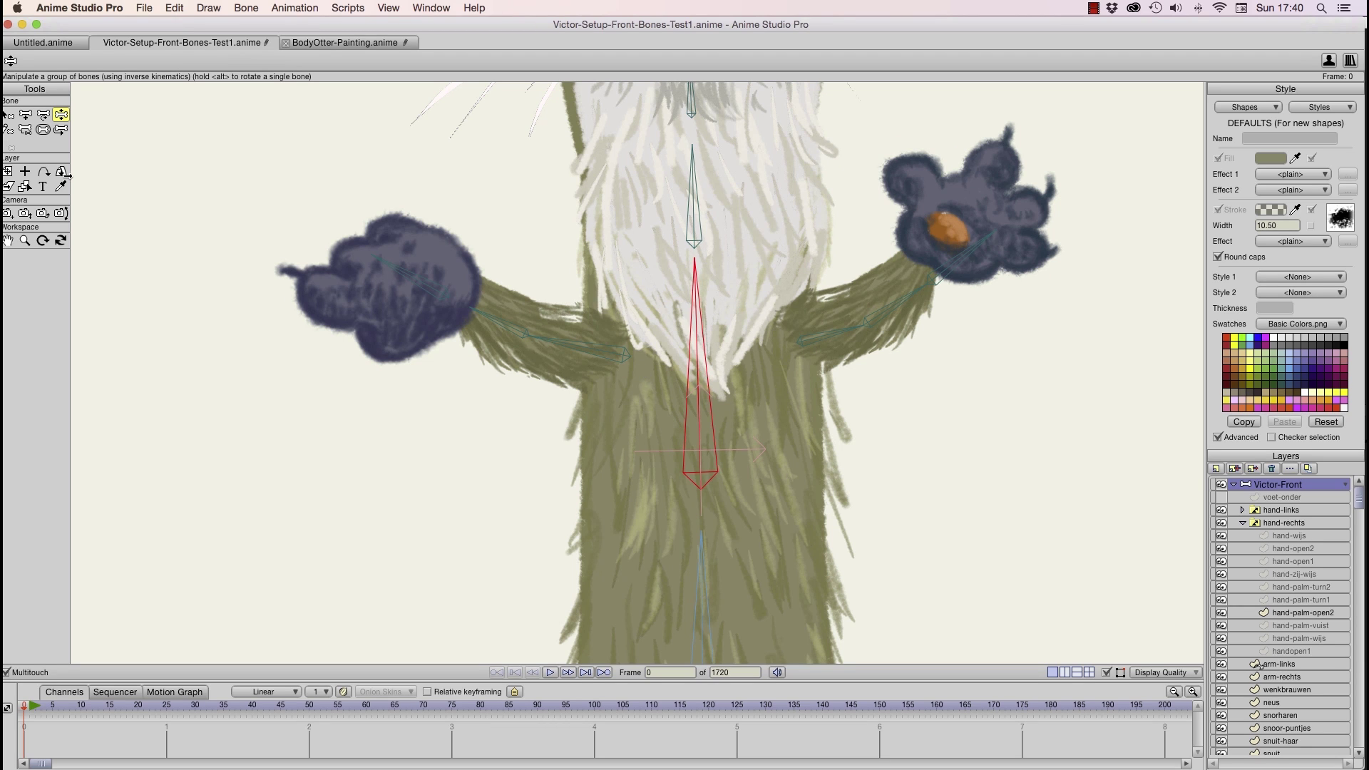
{"action": "left_click", "coordinate": [8, 114]}
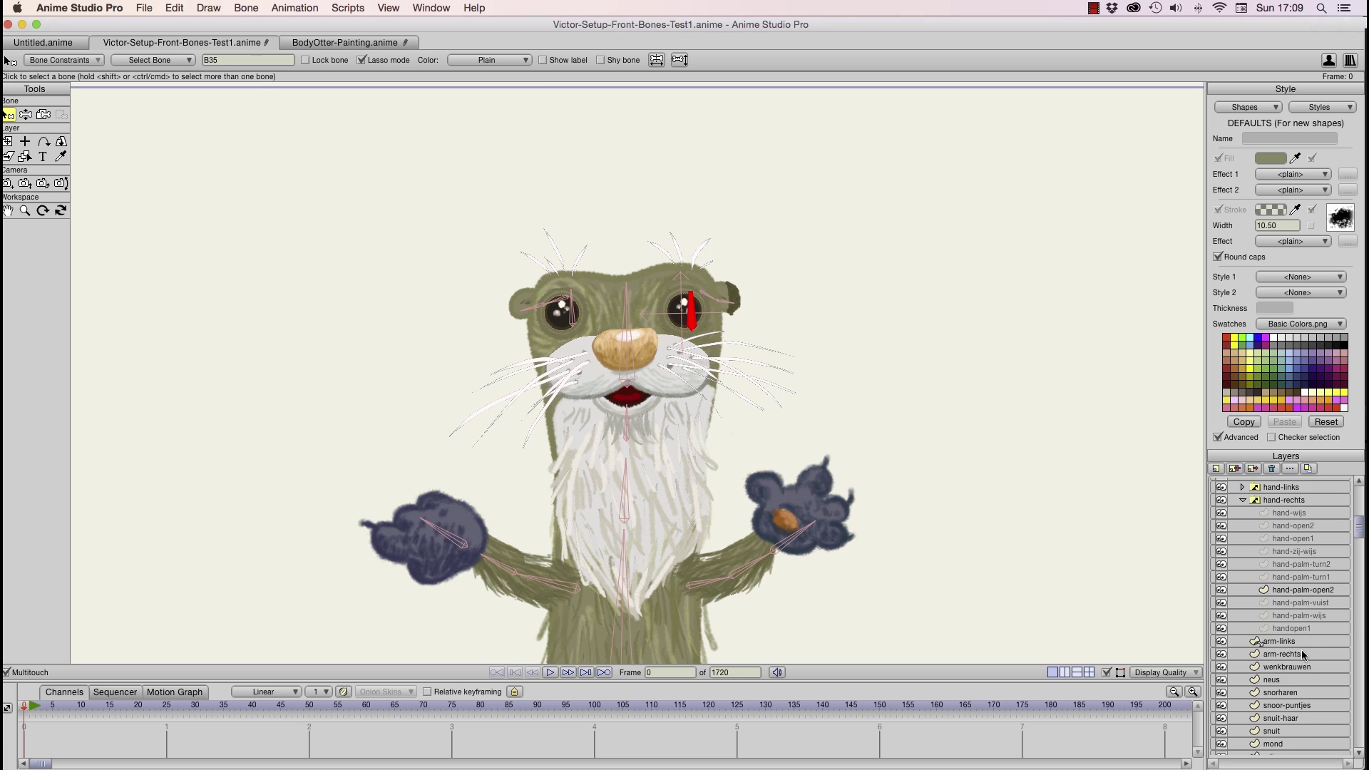
Show the Victor-BG-Vistrap.png background layer again and bring the full otter into view
{"action": "scroll", "coordinate": [1302, 654], "scroll_direction": "down", "scroll_amount": 5}
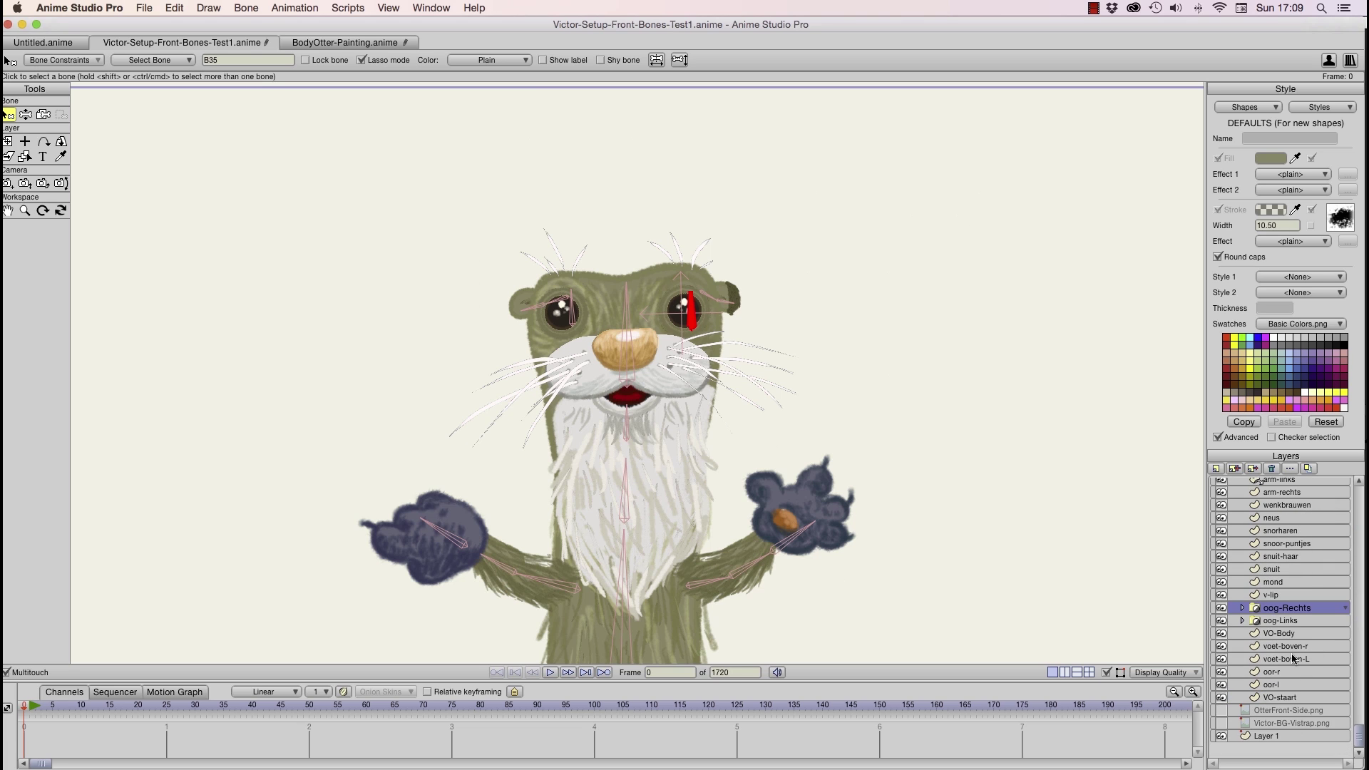
{"action": "left_click", "coordinate": [1222, 723]}
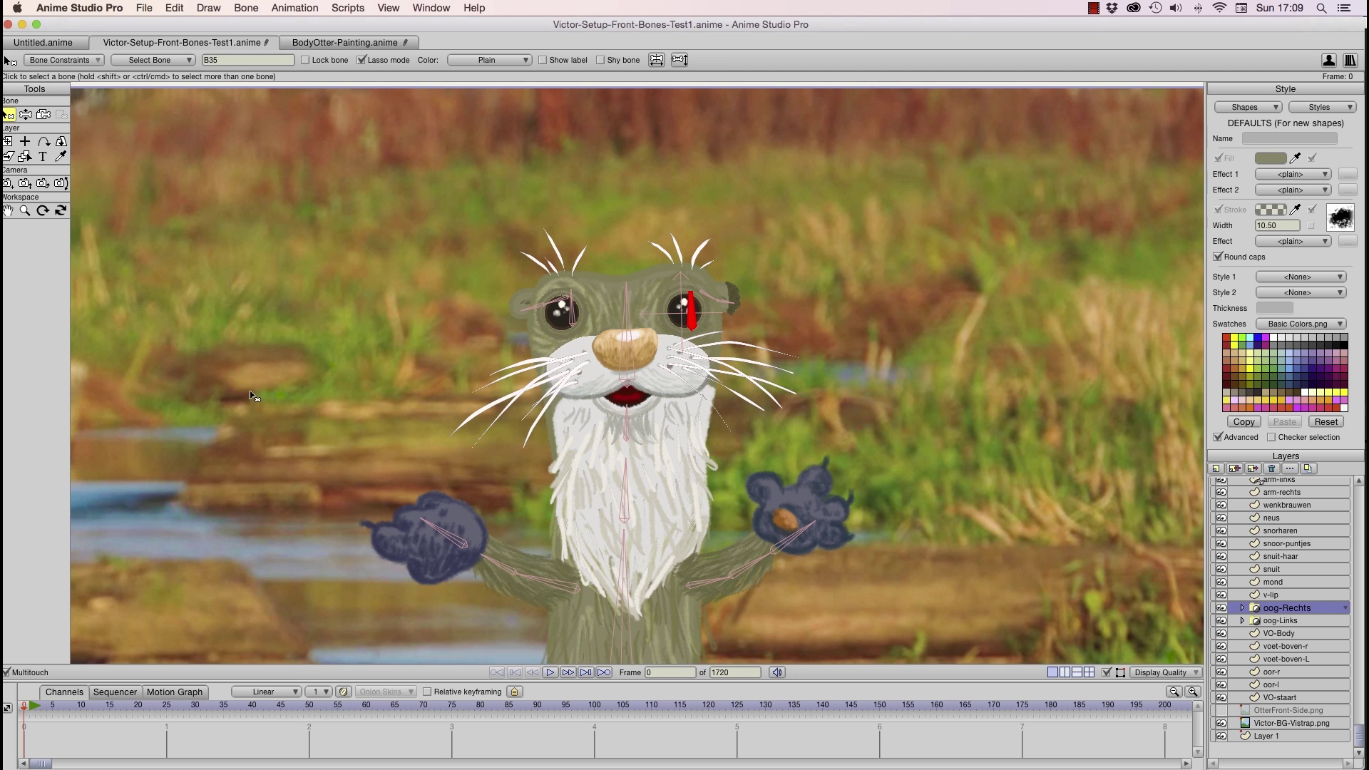
{"action": "left_click", "coordinate": [25, 211]}
{"action": "left_click_drag", "start_coordinate": [792, 329], "coordinate": [372, 310]}
{"action": "left_click", "coordinate": [8, 211]}
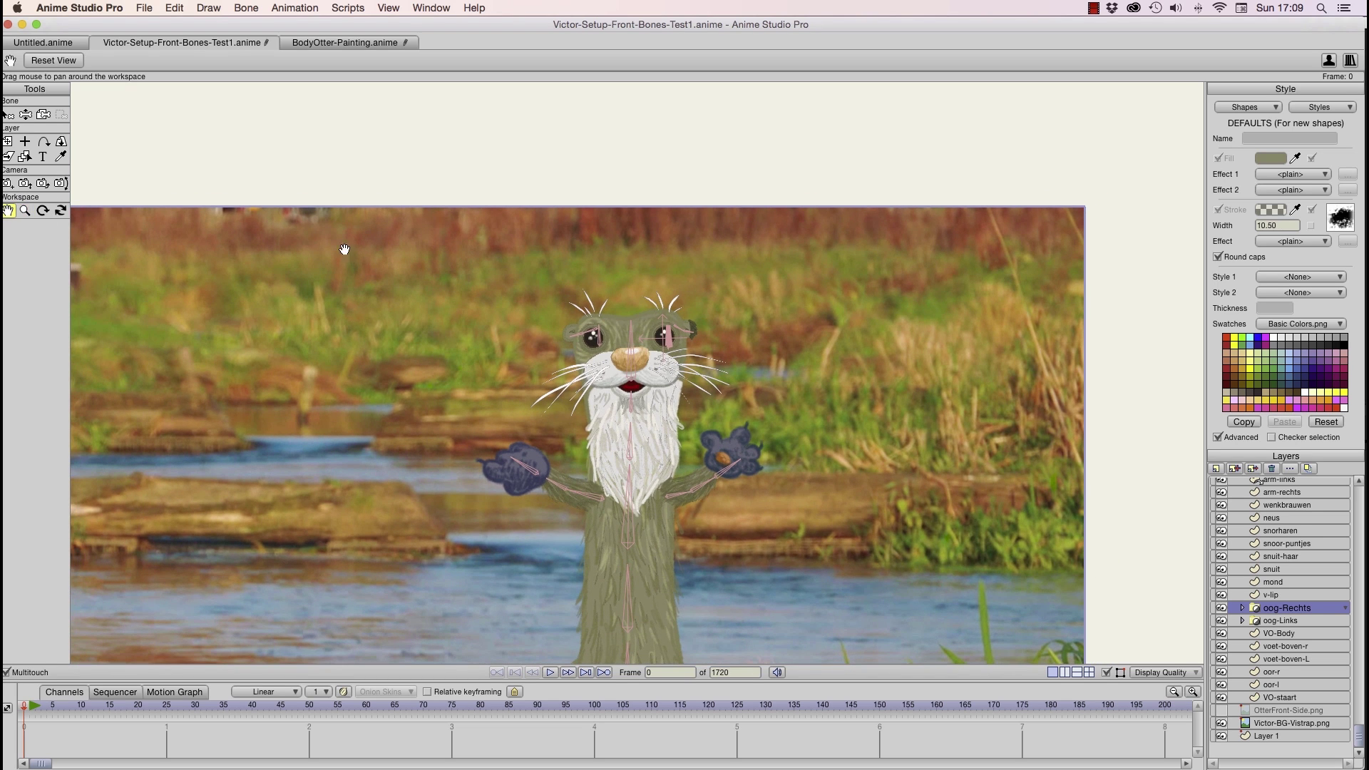
{"action": "left_click_drag", "start_coordinate": [572, 343], "coordinate": [606, 213]}
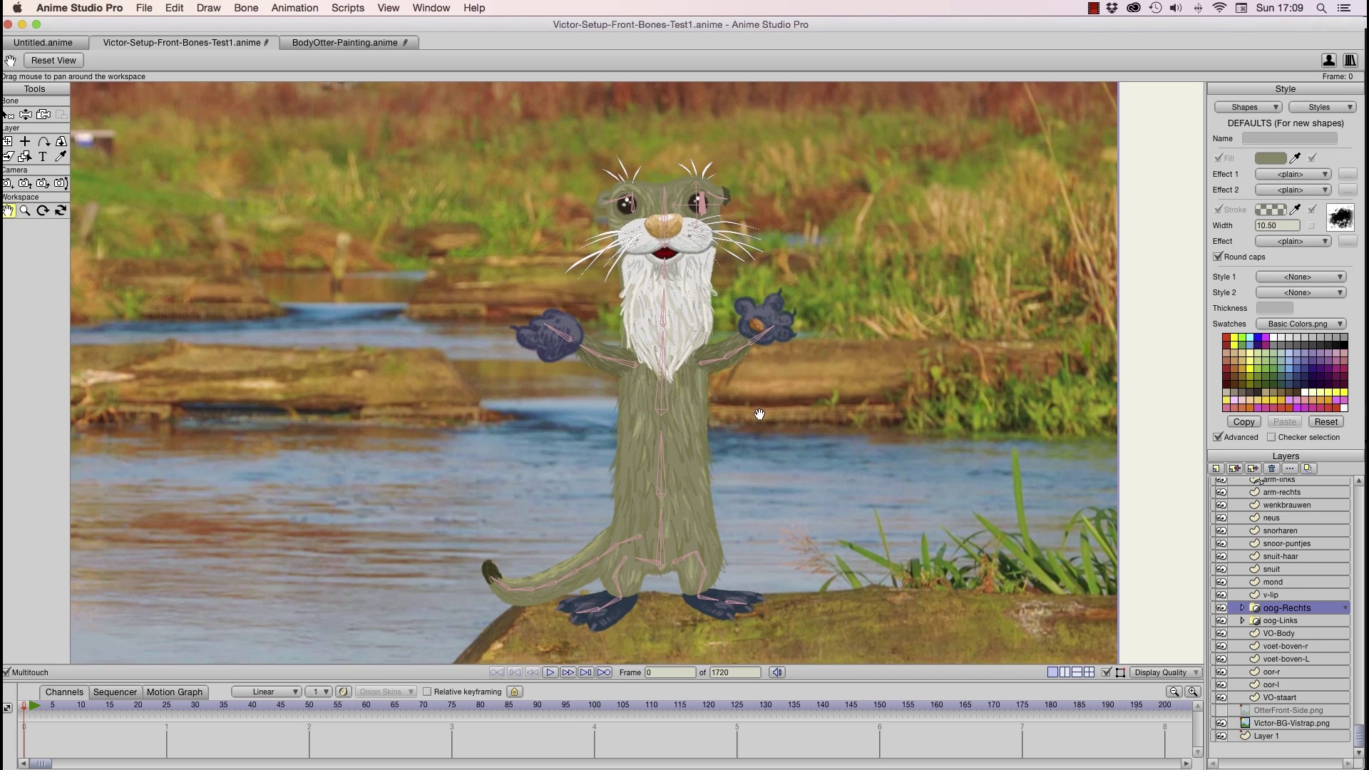
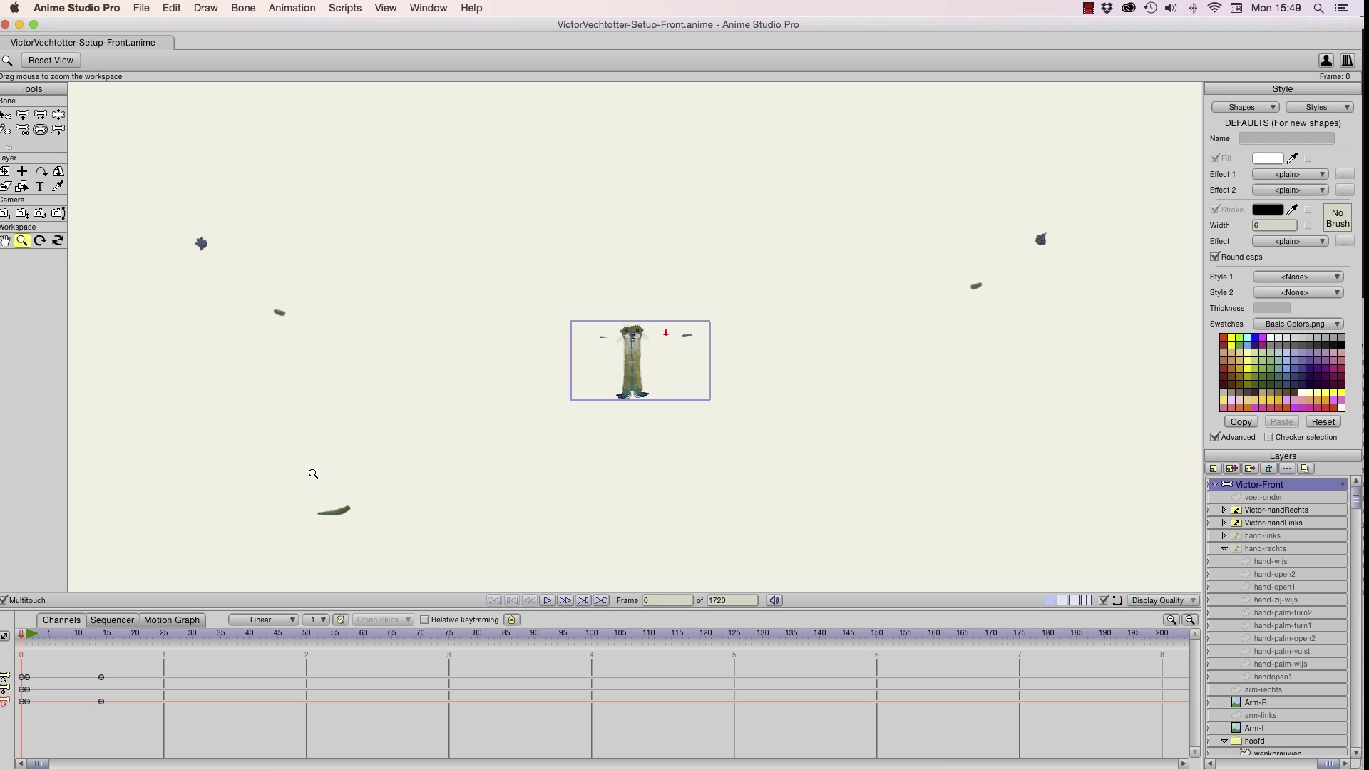
Go to frame 1 of VictorVechtotter-Setup-Front.anime and adjust the otter's raised arm and hand with Manipulate Bones
{"action": "key", "text": "super+Right"}
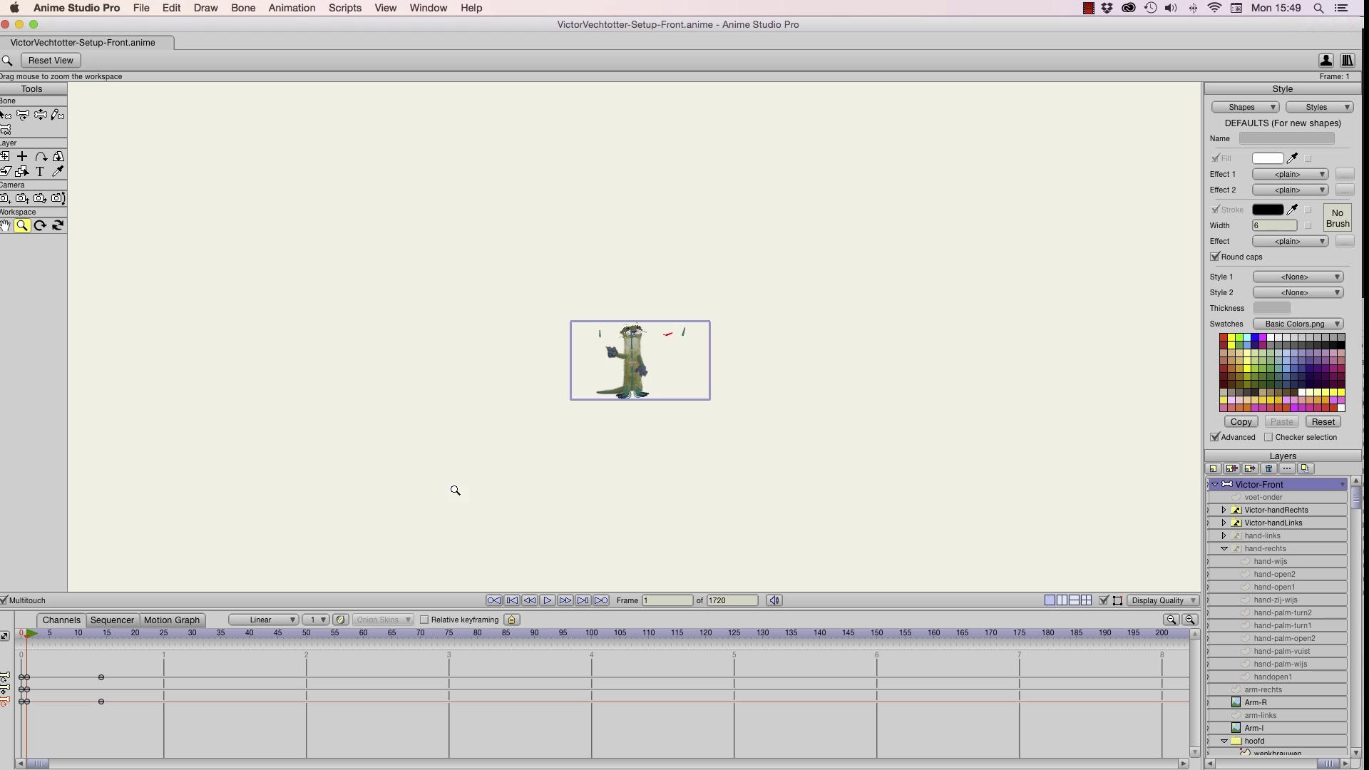
{"action": "left_click", "coordinate": [45, 60]}
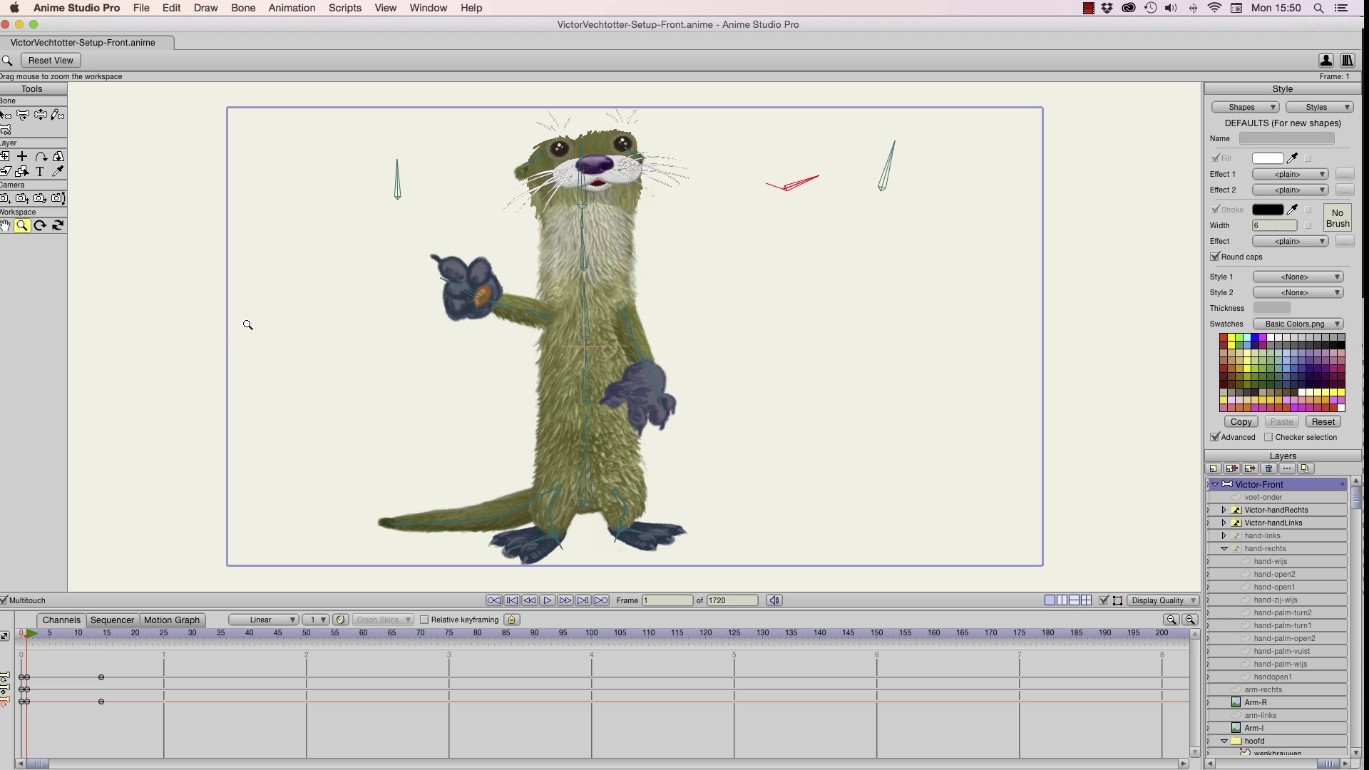
{"action": "left_click", "coordinate": [40, 115]}
{"action": "left_click_drag", "start_coordinate": [509, 311], "coordinate": [430, 298]}
Rotate the two control bones beside the otter's head to turn its face to the front
{"action": "mouse_move", "coordinate": [799, 179]}
{"action": "left_mouse_down"}
{"action": "mouse_move", "coordinate": [792, 161]}
{"action": "mouse_move", "coordinate": [765, 177]}
{"action": "mouse_move", "coordinate": [806, 173]}
{"action": "mouse_move", "coordinate": [780, 160]}
{"action": "mouse_move", "coordinate": [789, 177]}
{"action": "mouse_move", "coordinate": [787, 158]}
{"action": "left_mouse_up"}
{"action": "left_click", "coordinate": [891, 169]}
{"action": "mouse_move", "coordinate": [891, 169]}
{"action": "left_mouse_down"}
{"action": "mouse_move", "coordinate": [862, 149]}
{"action": "mouse_move", "coordinate": [902, 186]}
{"action": "mouse_move", "coordinate": [900, 208]}
{"action": "mouse_move", "coordinate": [883, 174]}
{"action": "left_mouse_up"}
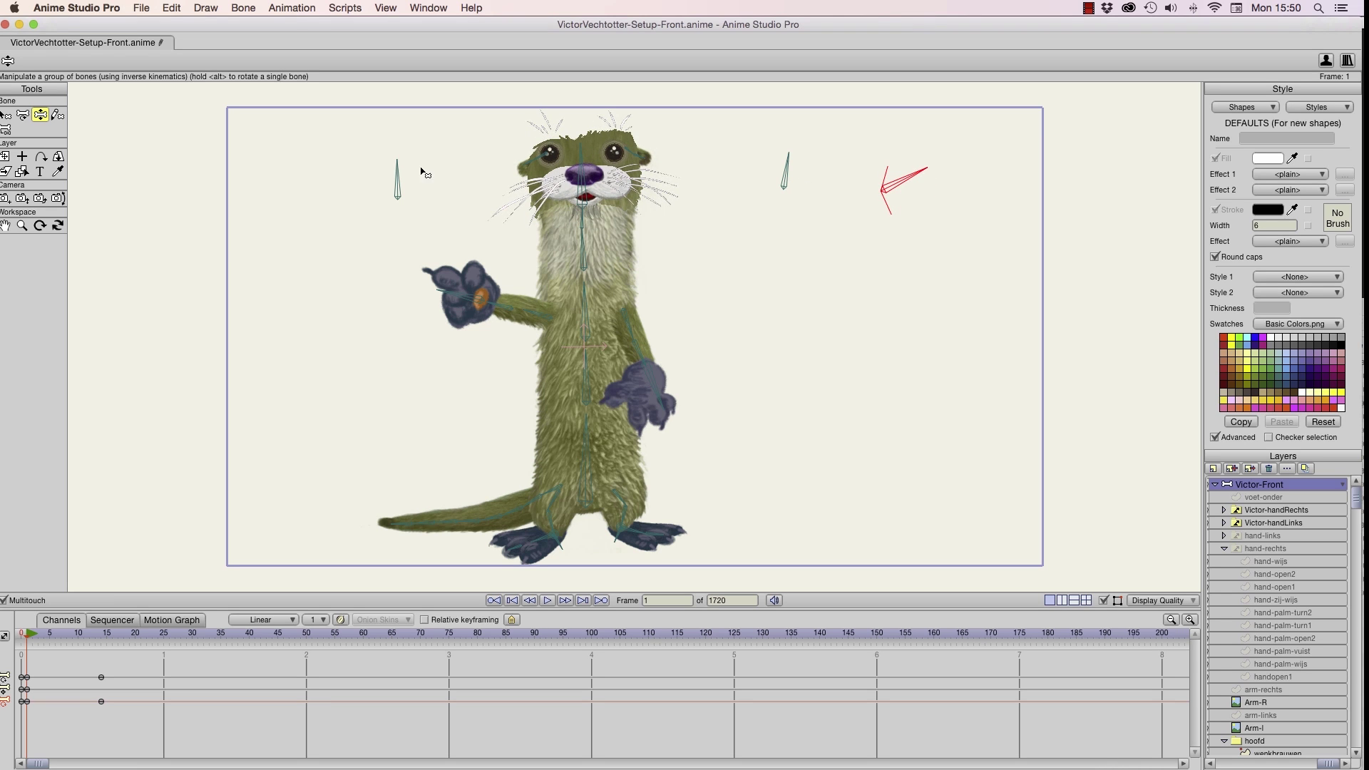
Swing the control bones on either side of the otter's head at frame 1 to test their effect on the face
{"action": "left_click_drag", "start_coordinate": [399, 180], "coordinate": [370, 159]}
{"action": "mouse_move", "coordinate": [789, 172]}
{"action": "left_mouse_down"}
{"action": "mouse_move", "coordinate": [776, 180]}
{"action": "mouse_move", "coordinate": [790, 175]}
{"action": "left_mouse_up"}
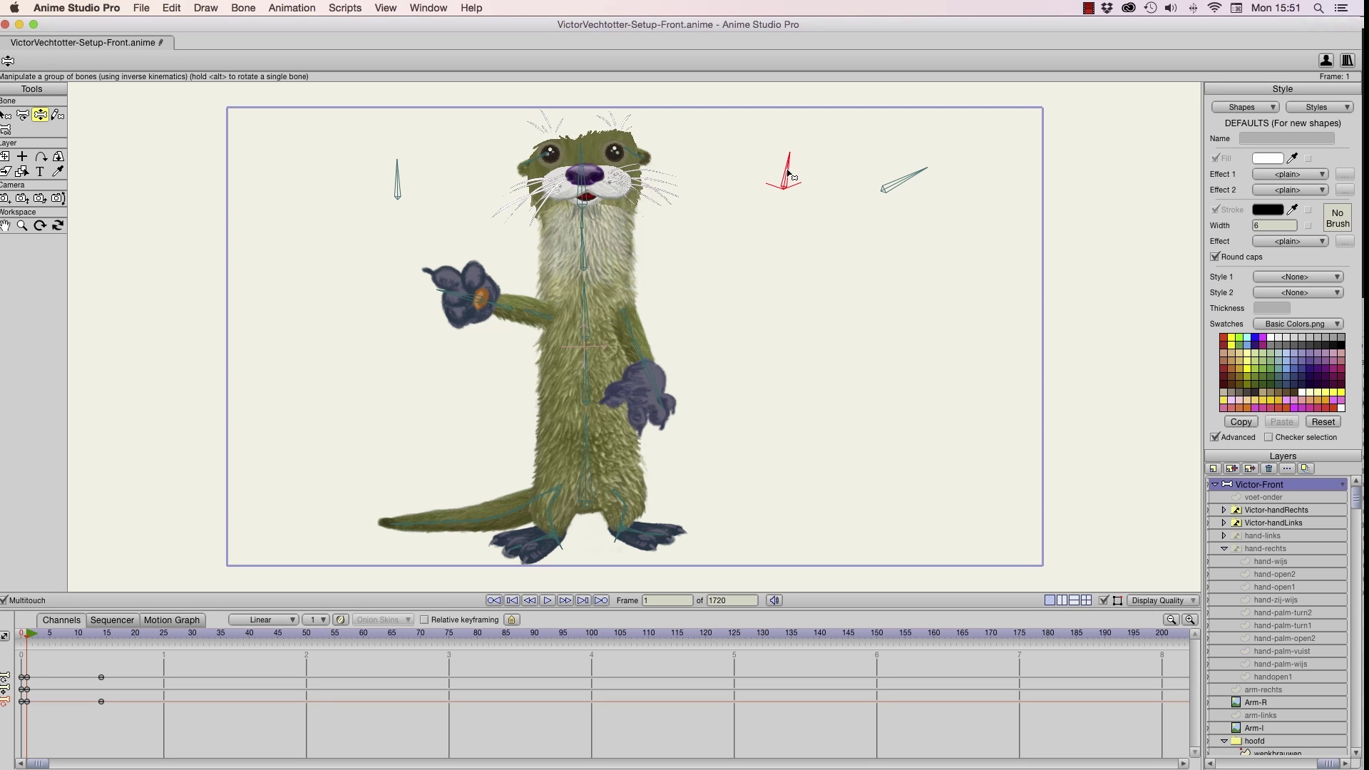
{"action": "left_click", "coordinate": [22, 226]}
{"action": "left_click_drag", "start_coordinate": [418, 133], "coordinate": [867, 279]}
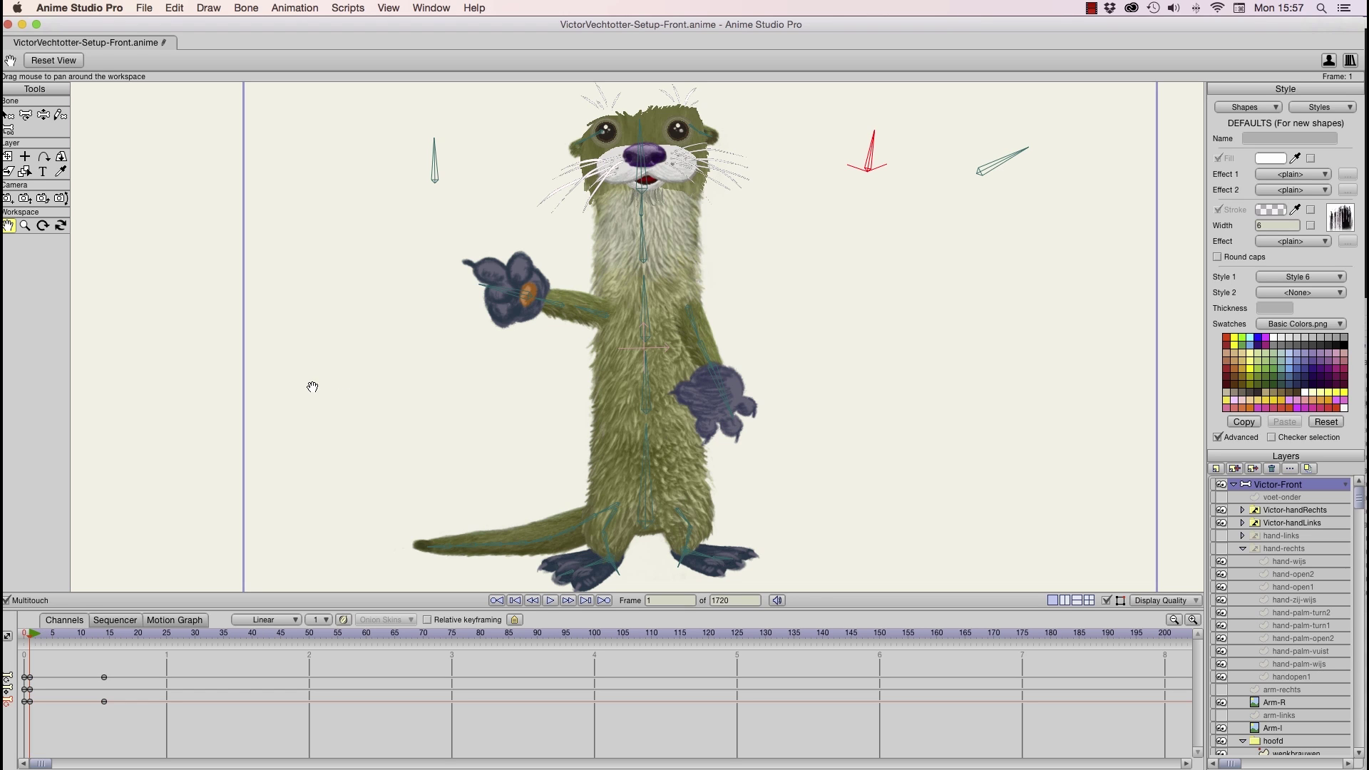
Return to frame 0 and pick torso bones B3 and B1 in turn to show the spine's bone chain
{"action": "left_click", "coordinate": [43, 116]}
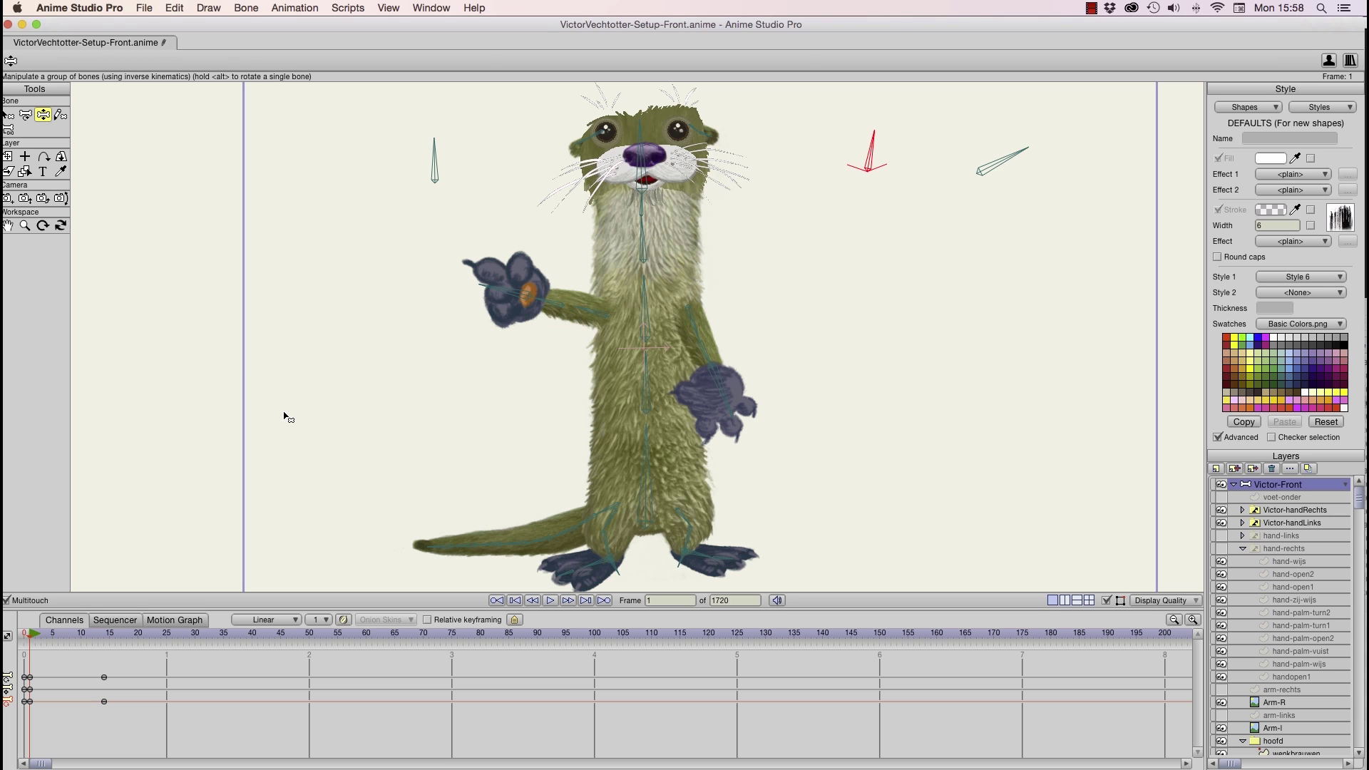
{"action": "key", "text": "super+Left"}
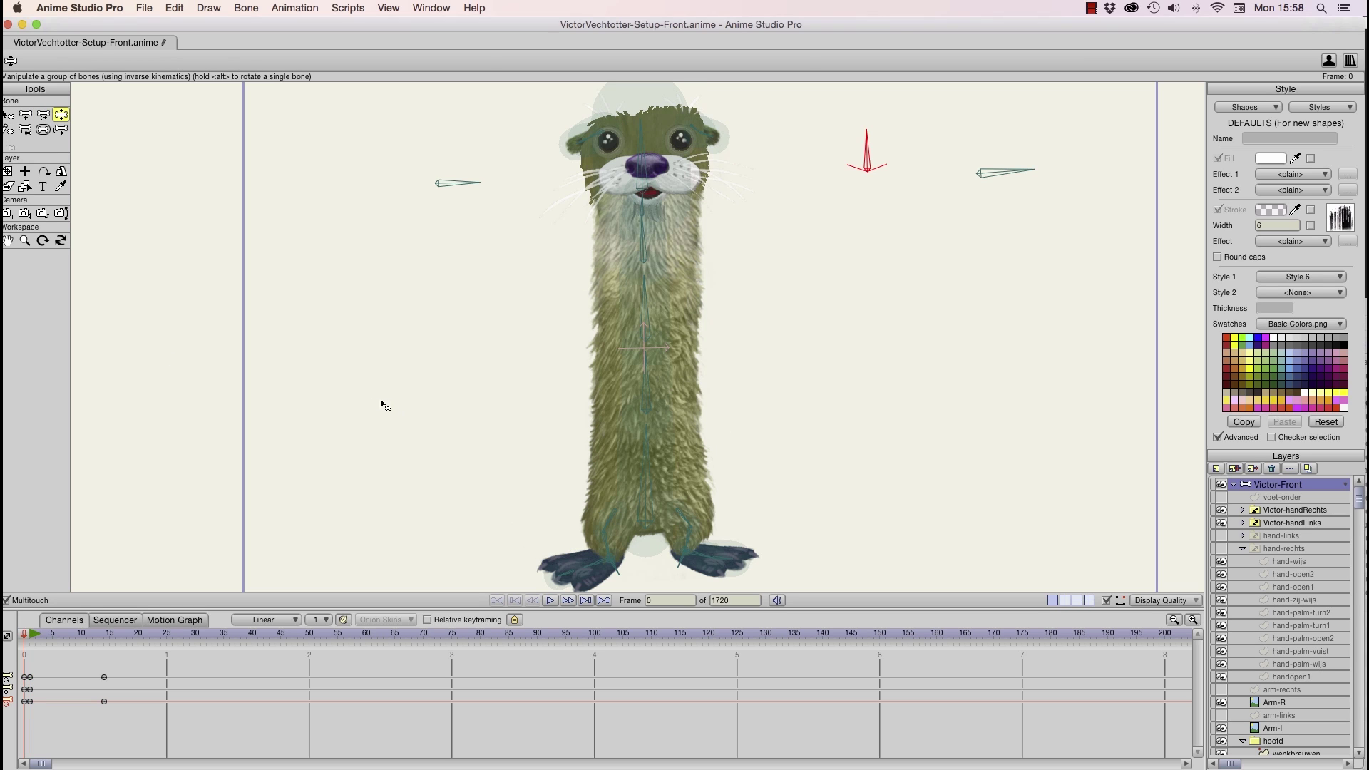
{"action": "left_click", "coordinate": [25, 241]}
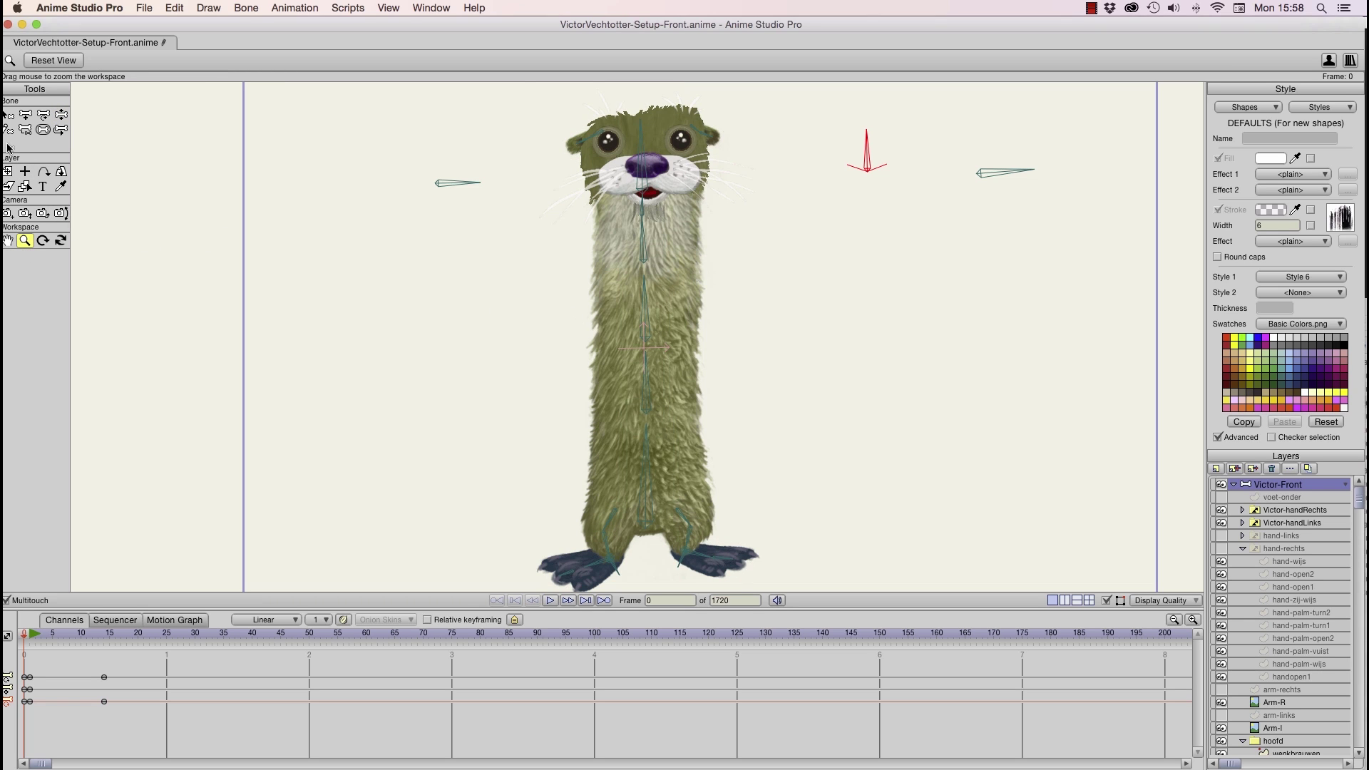
{"action": "left_click", "coordinate": [8, 116]}
{"action": "left_click", "coordinate": [646, 338]}
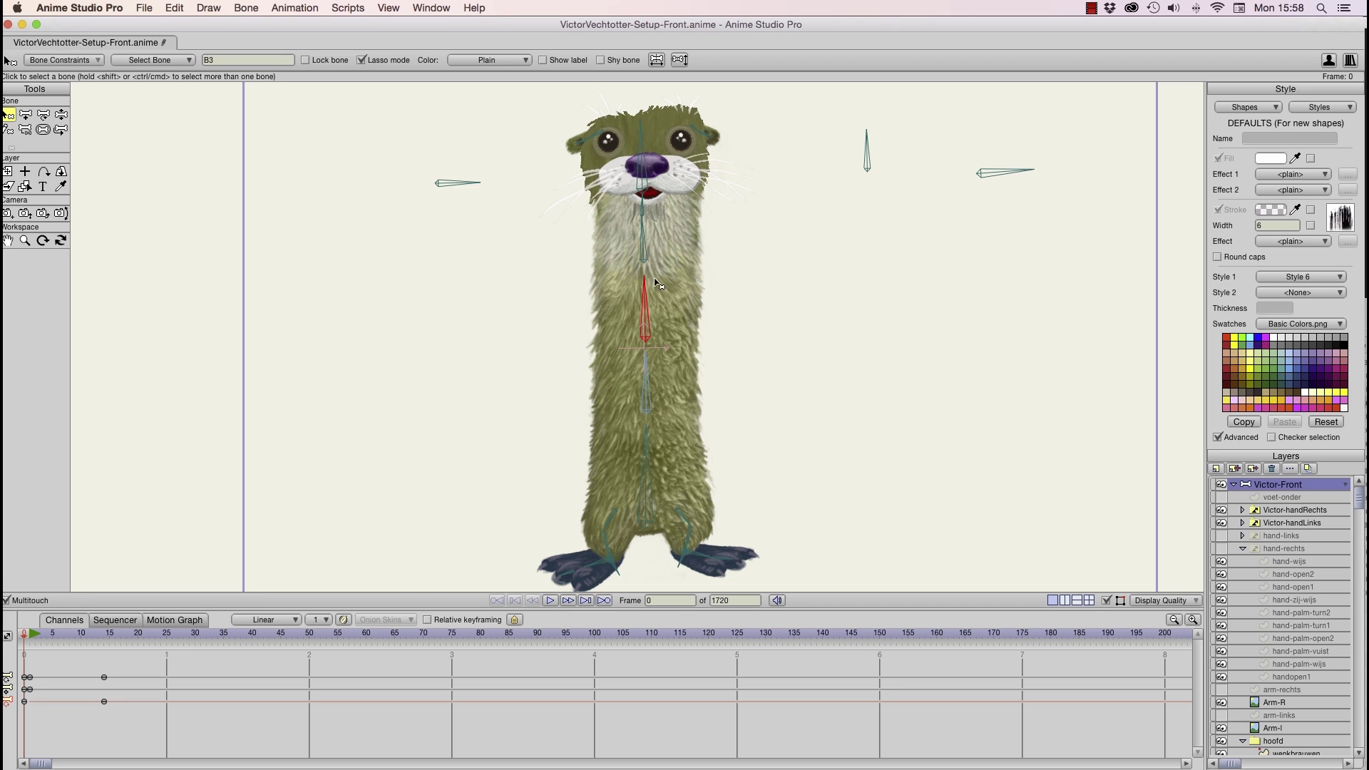
{"action": "left_click", "coordinate": [645, 504]}
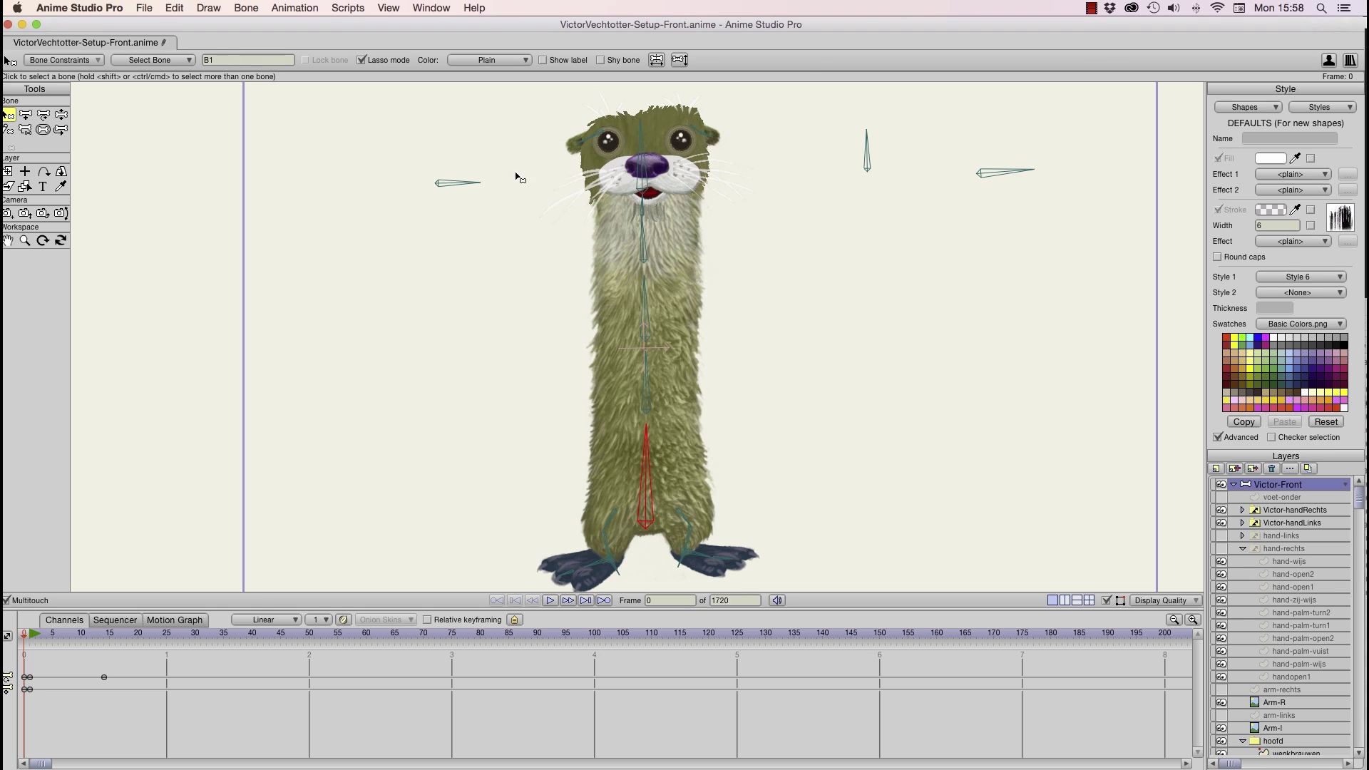
Test how the torso deforms at frame 0 by swinging the spine bones with Manipulate Bones, and undo the last movement
{"action": "left_click", "coordinate": [61, 115]}
{"action": "left_click", "coordinate": [650, 316]}
{"action": "mouse_move", "coordinate": [650, 316]}
{"action": "left_mouse_down"}
{"action": "mouse_move", "coordinate": [603, 360]}
{"action": "mouse_move", "coordinate": [643, 313]}
{"action": "mouse_move", "coordinate": [610, 321]}
{"action": "mouse_move", "coordinate": [650, 308]}
{"action": "left_mouse_up"}
{"action": "mouse_move", "coordinate": [651, 251]}
{"action": "left_mouse_down"}
{"action": "mouse_move", "coordinate": [629, 242]}
{"action": "mouse_move", "coordinate": [649, 249]}
{"action": "left_mouse_up"}
{"action": "left_click_drag", "start_coordinate": [644, 311], "coordinate": [659, 380]}
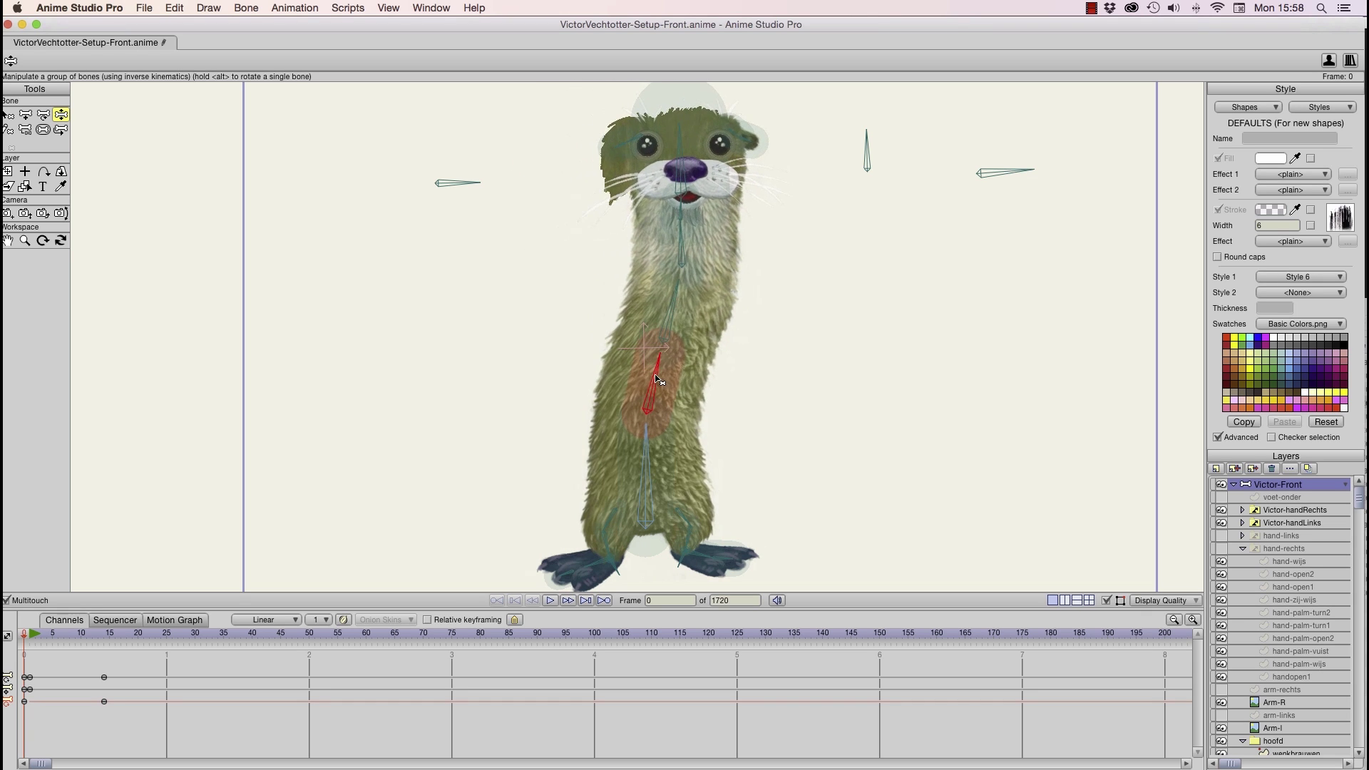
{"action": "left_click_drag", "start_coordinate": [673, 326], "coordinate": [663, 318]}
{"action": "left_click_drag", "start_coordinate": [675, 235], "coordinate": [670, 239]}
{"action": "key", "text": "super+z"}
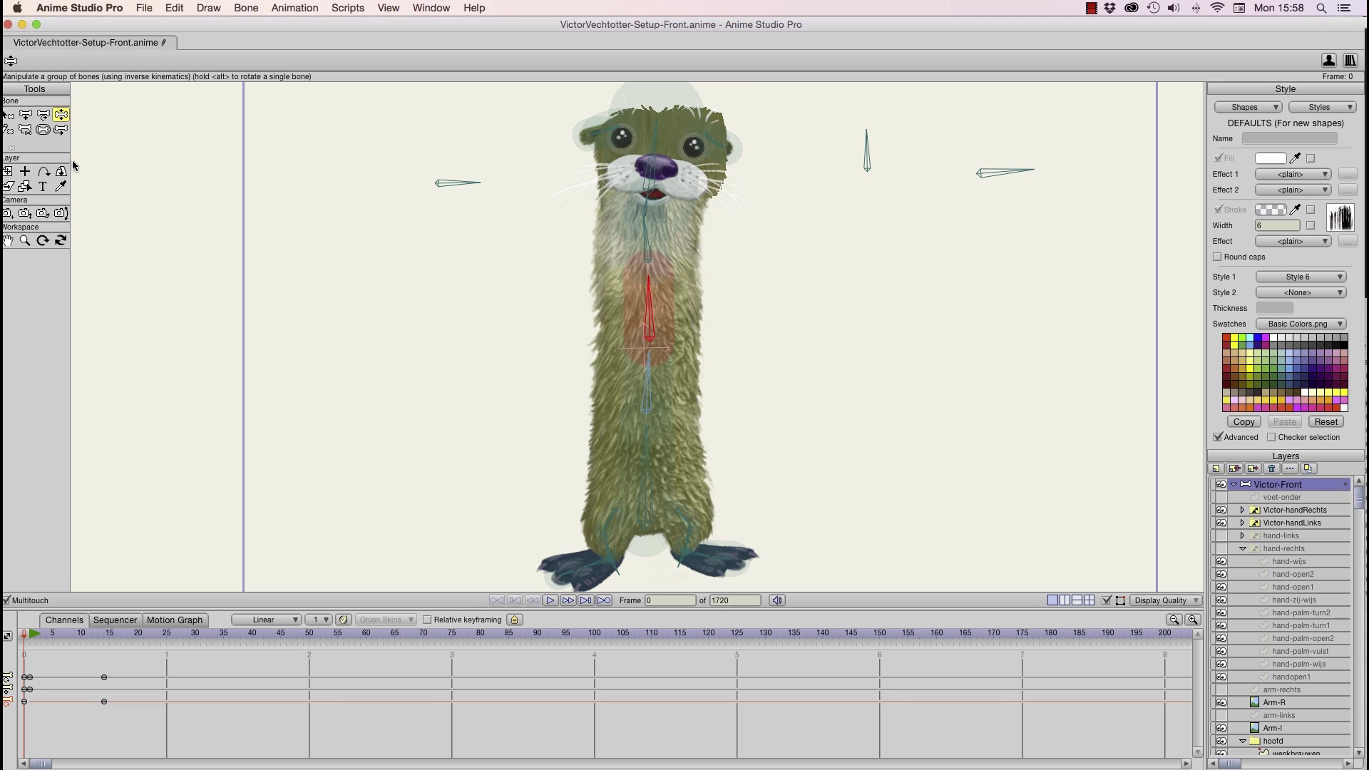
Enlarge the Bone Strength area of torso bone B3 until it extends beyond both sides of the otter's body
{"action": "left_click", "coordinate": [43, 131]}
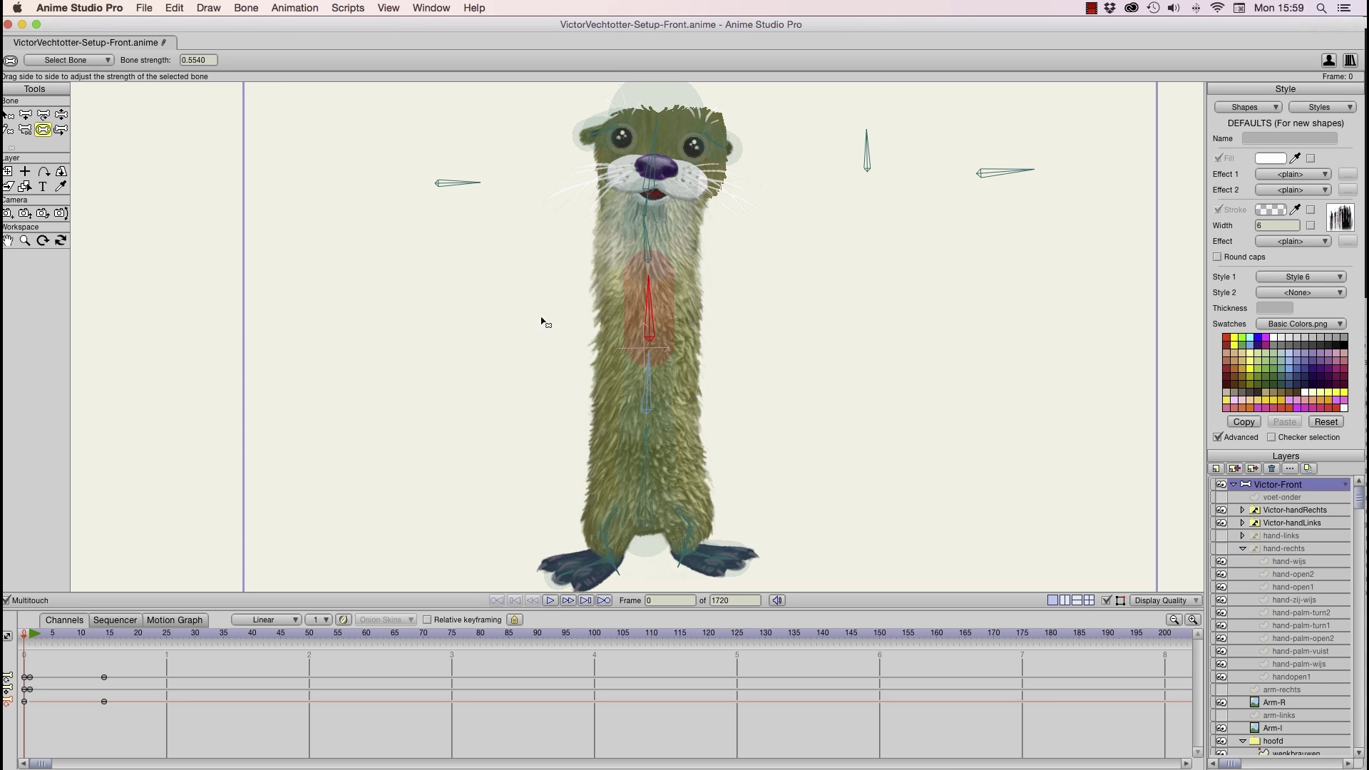
{"action": "left_click_drag", "start_coordinate": [672, 316], "coordinate": [824, 333]}
{"action": "key", "text": "z"}
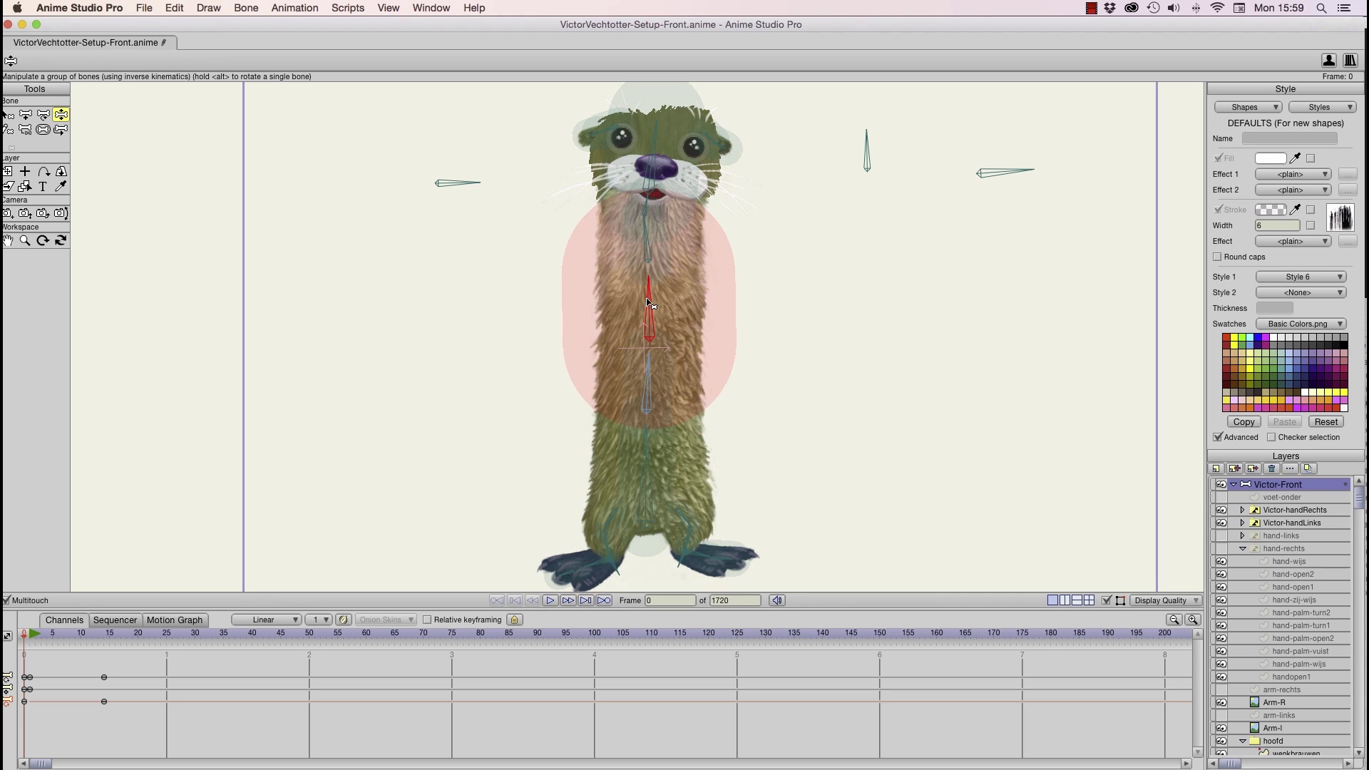
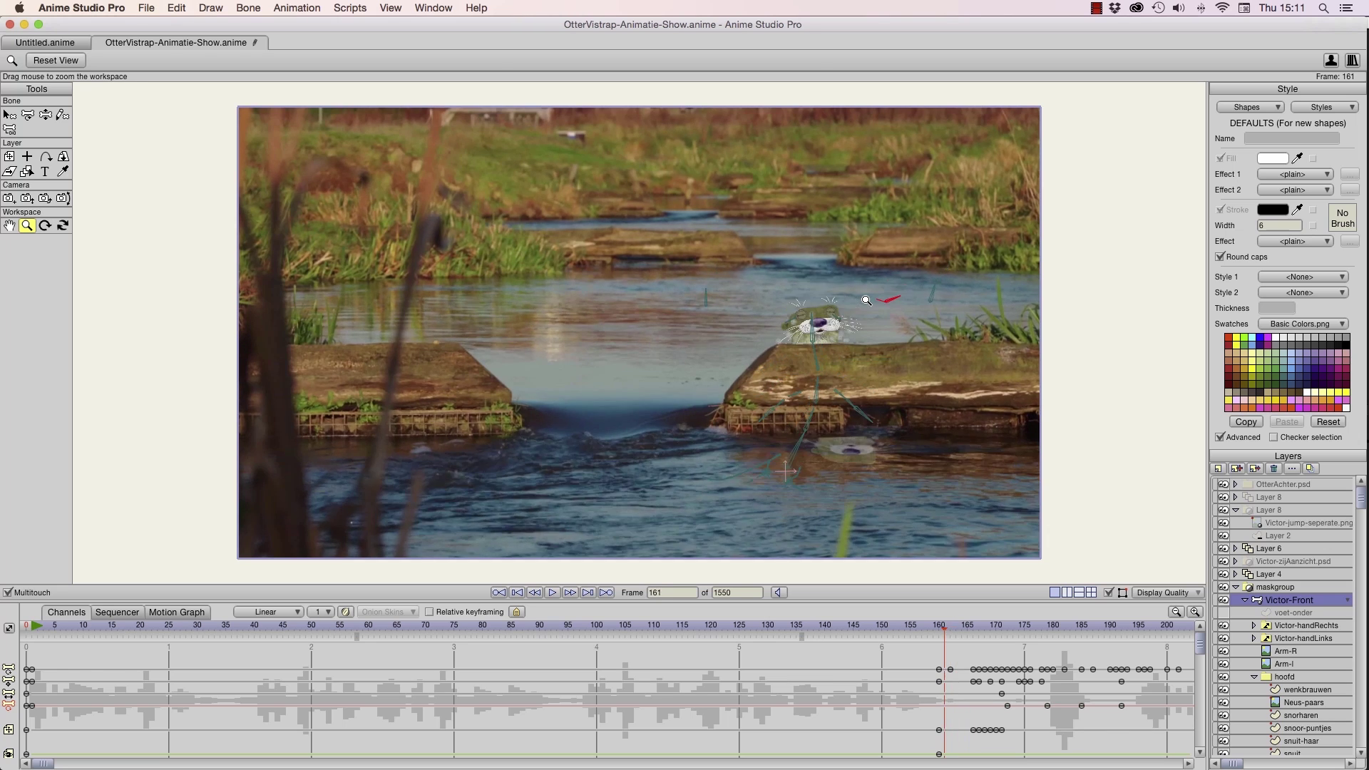
Go to frame 160 of OtterVistrap-Animatie-Show.anime, where the otter's head peeks over the rock
{"action": "key", "text": "super+Right"}
{"action": "key", "text": "super+Right"}
{"action": "key", "text": "super+Right"}
{"action": "key", "text": "super+Right"}
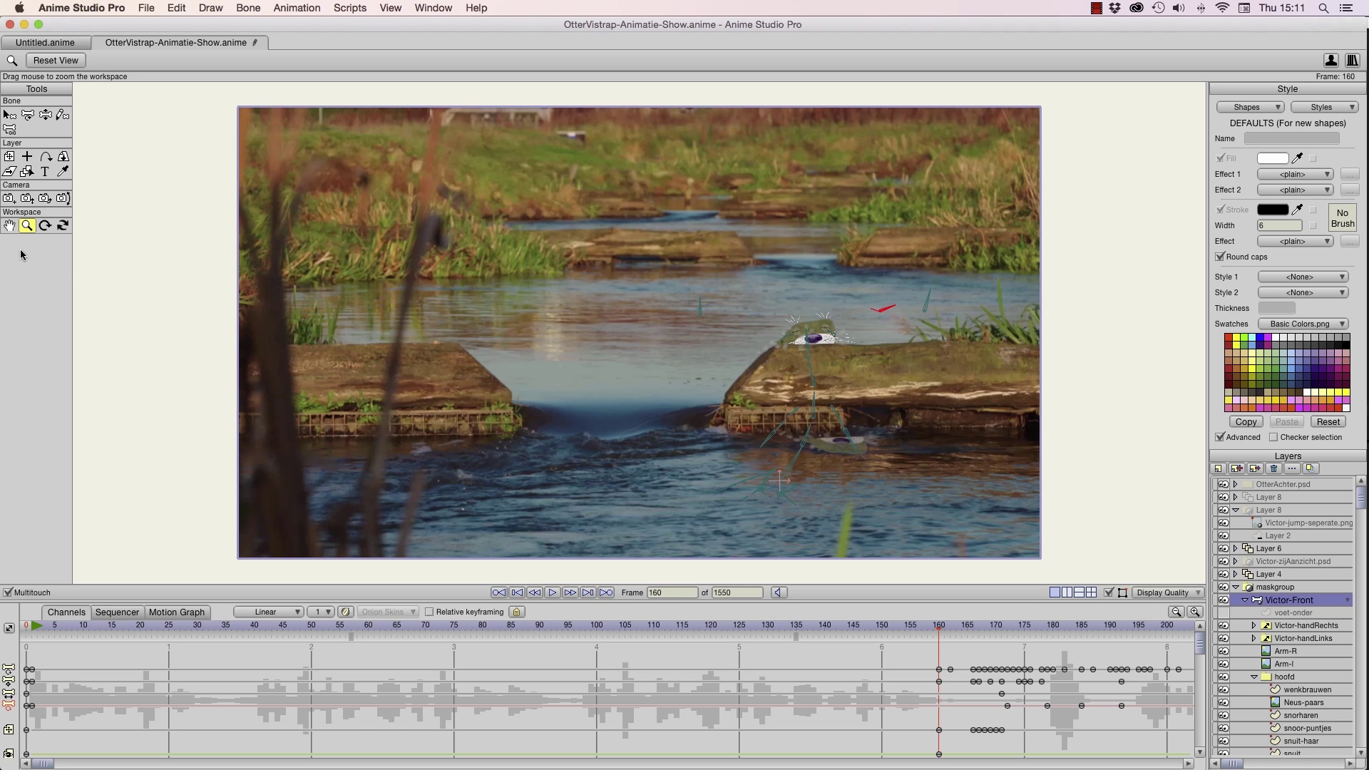
{"action": "left_click", "coordinate": [9, 226]}
{"action": "left_click_drag", "start_coordinate": [718, 281], "coordinate": [666, 278]}
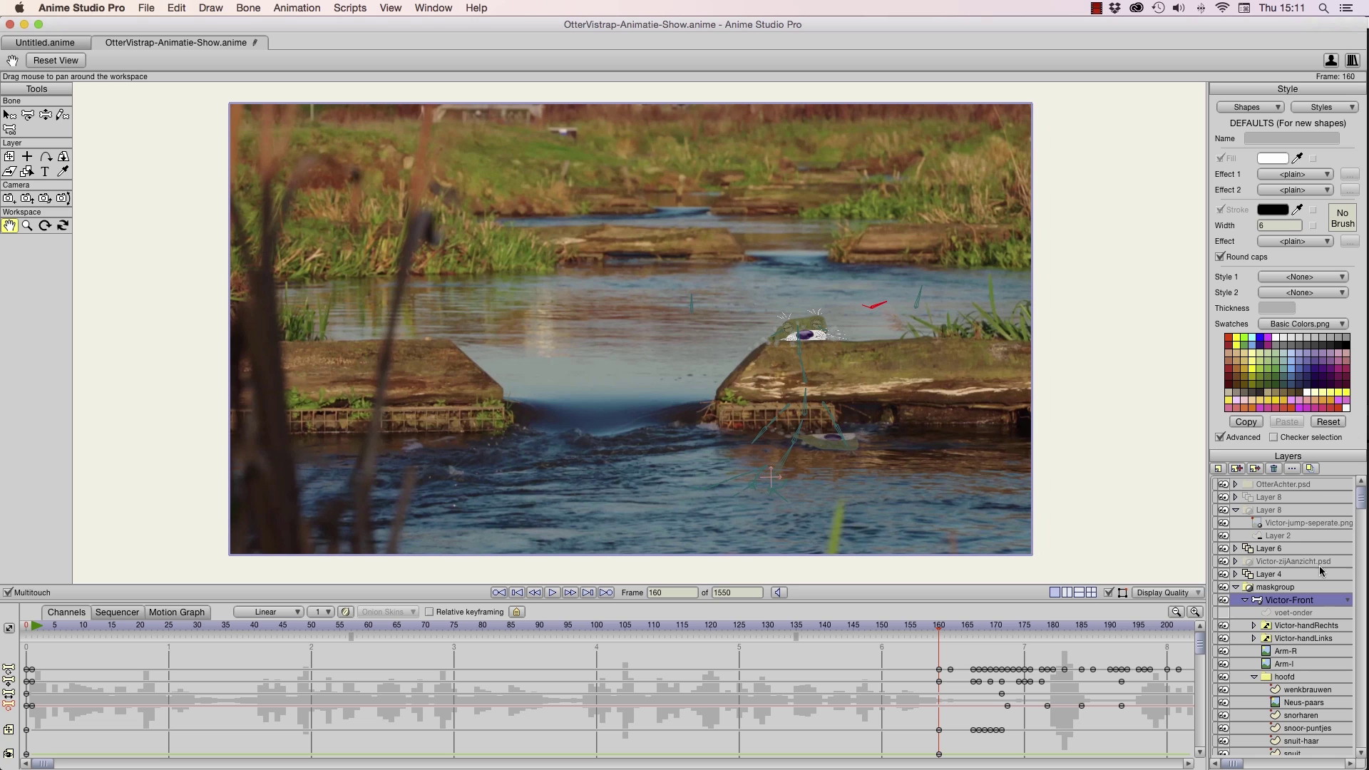
Check the Group Mask settings of the maskgroup layer and close the layer settings
{"action": "left_click", "coordinate": [1277, 587]}
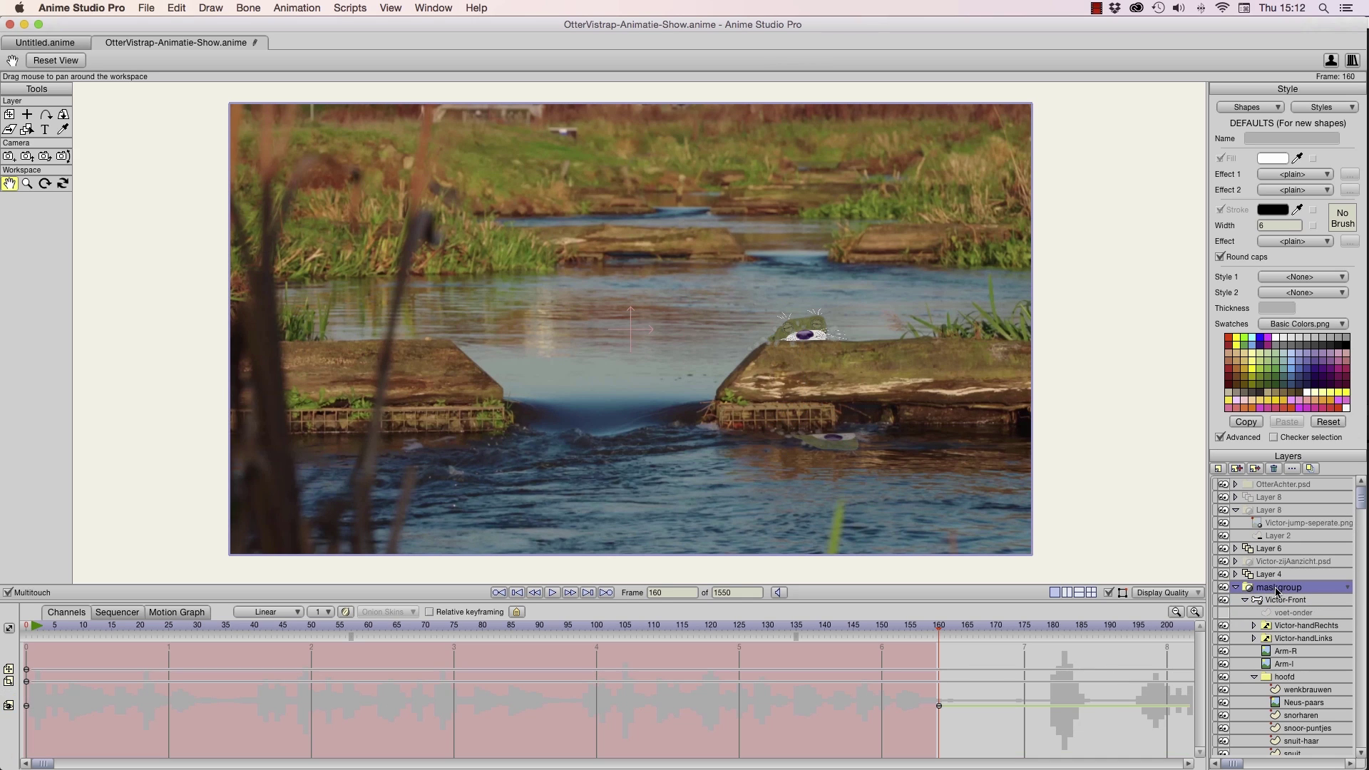
{"action": "double_click", "coordinate": [1250, 592]}
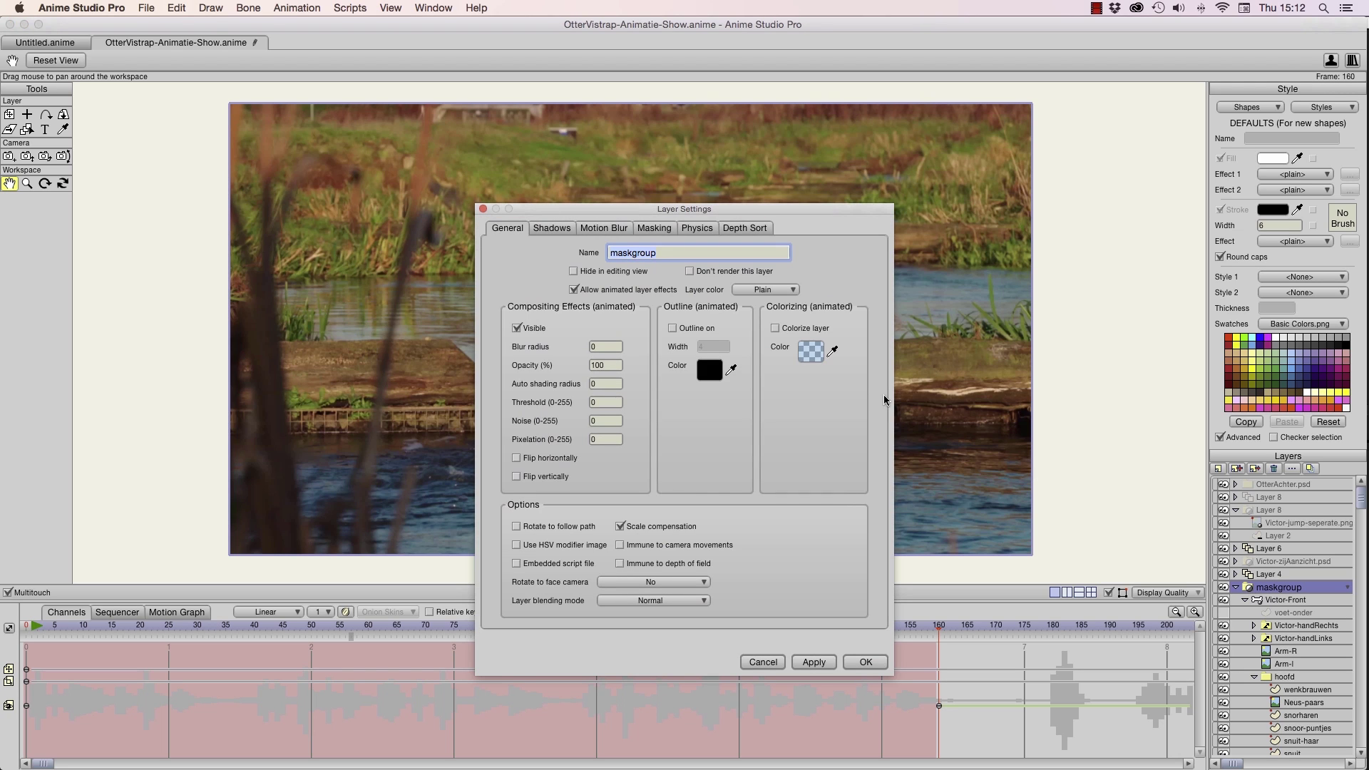
{"action": "left_click", "coordinate": [657, 229]}
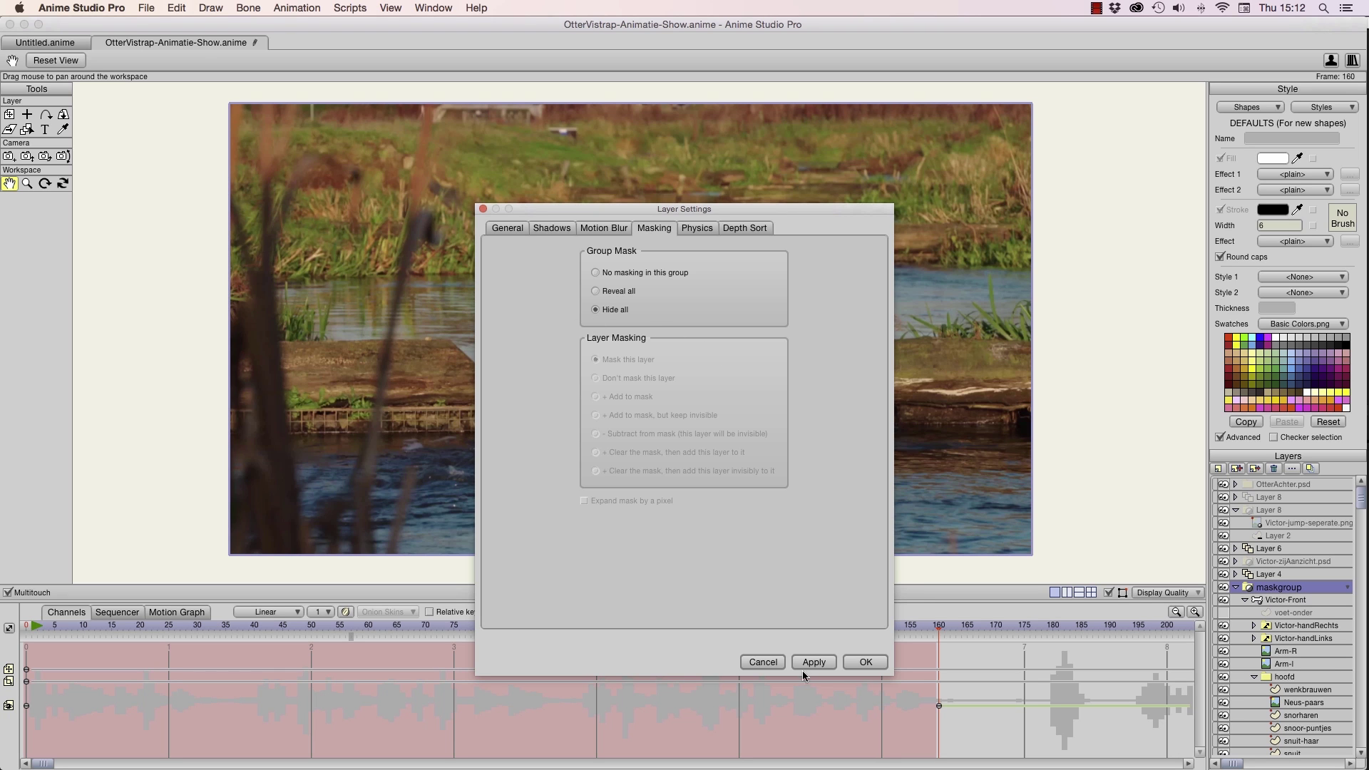
{"action": "left_click", "coordinate": [863, 661]}
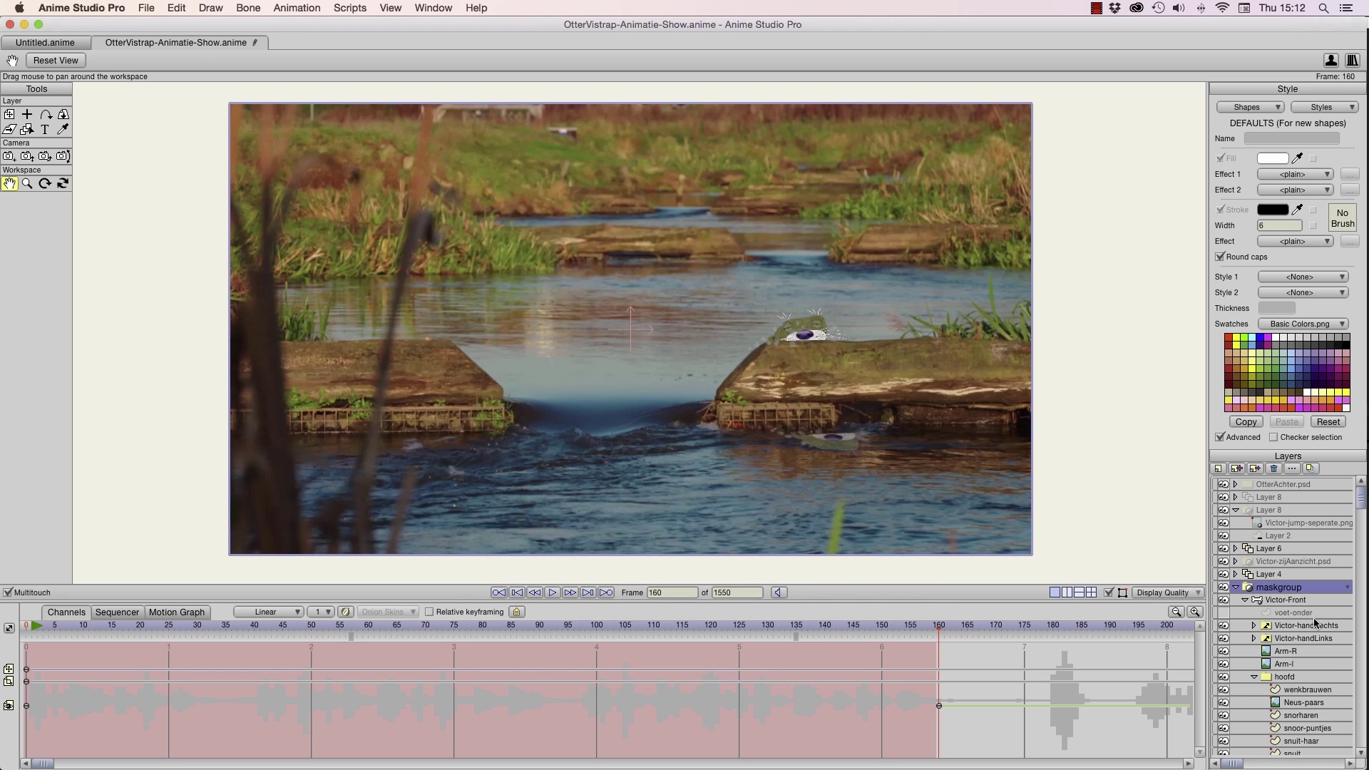
Select the mask shape on Layer 5 below the Victor-Front parts and inspect its outline along the rock up close
{"action": "left_click", "coordinate": [1278, 600]}
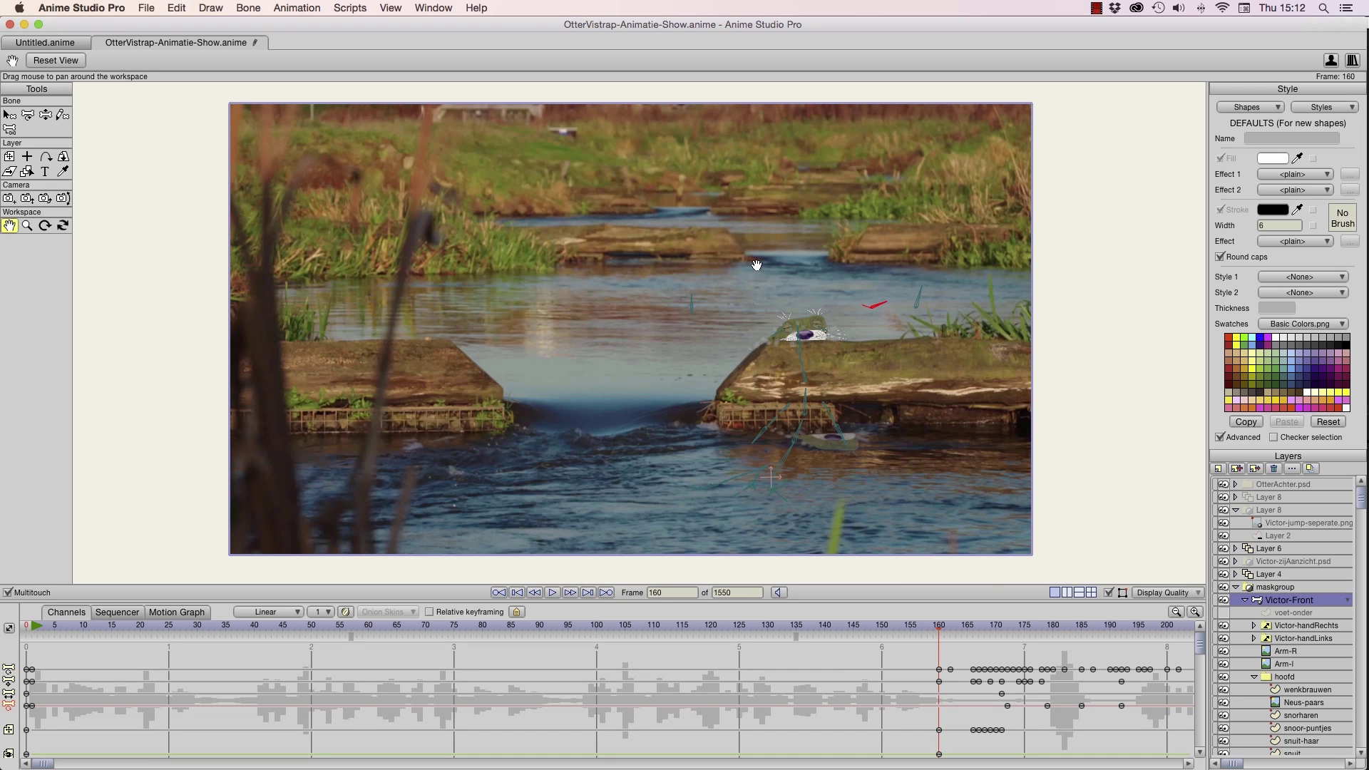
{"action": "scroll", "coordinate": [1269, 642], "scroll_direction": "down", "scroll_amount": 10}
{"action": "left_click", "coordinate": [1286, 699]}
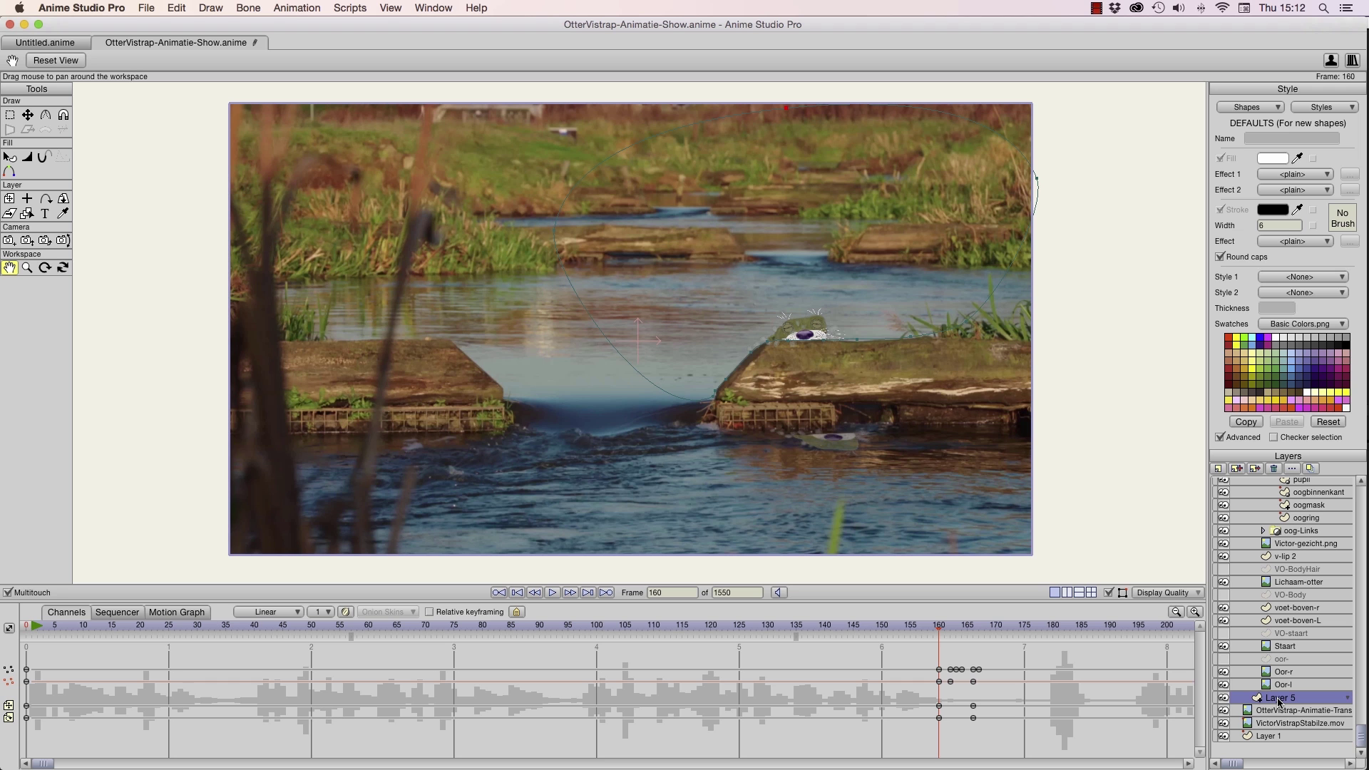
{"action": "left_click", "coordinate": [27, 268]}
{"action": "left_click_drag", "start_coordinate": [595, 278], "coordinate": [913, 347]}
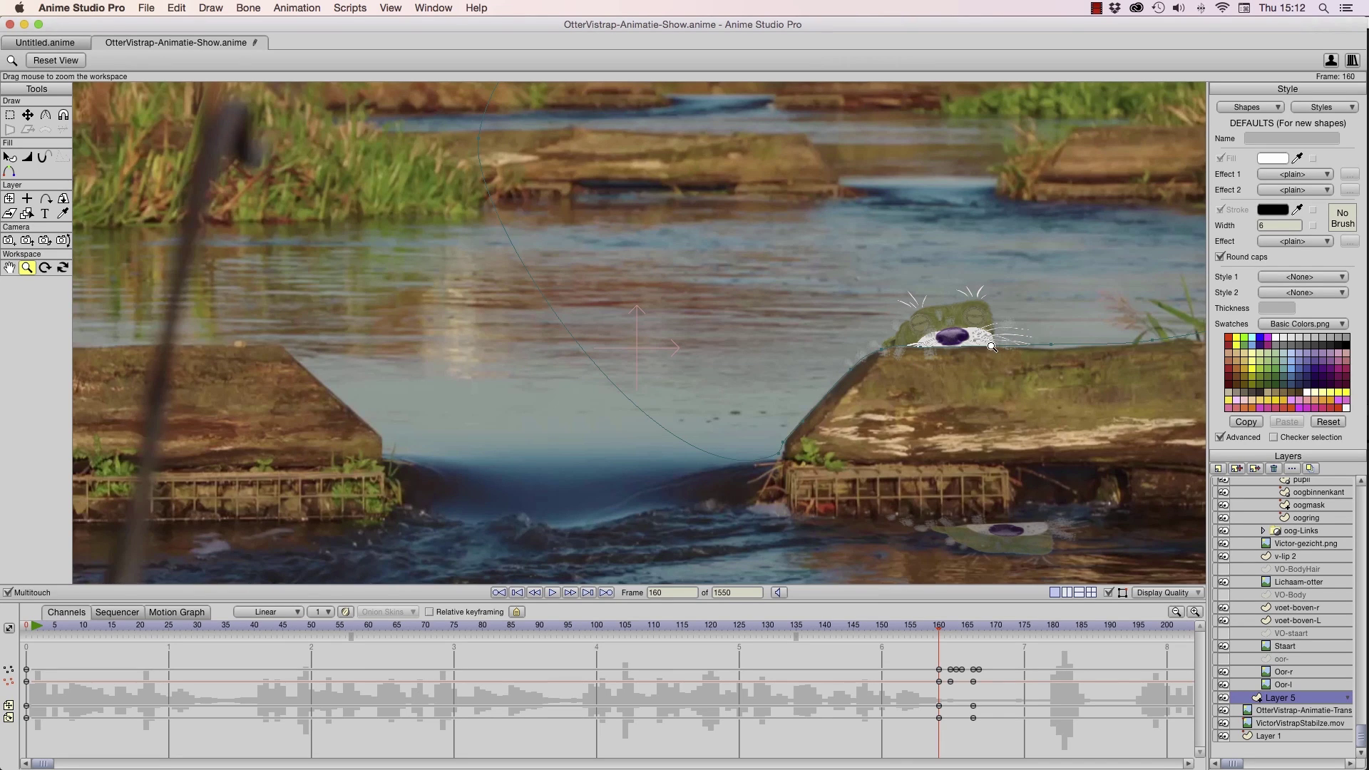
Play on from frame 160 and step through frames 166 to 169 to examine how Layer 5's mask shape changes during the jump
{"action": "key", "text": "space"}
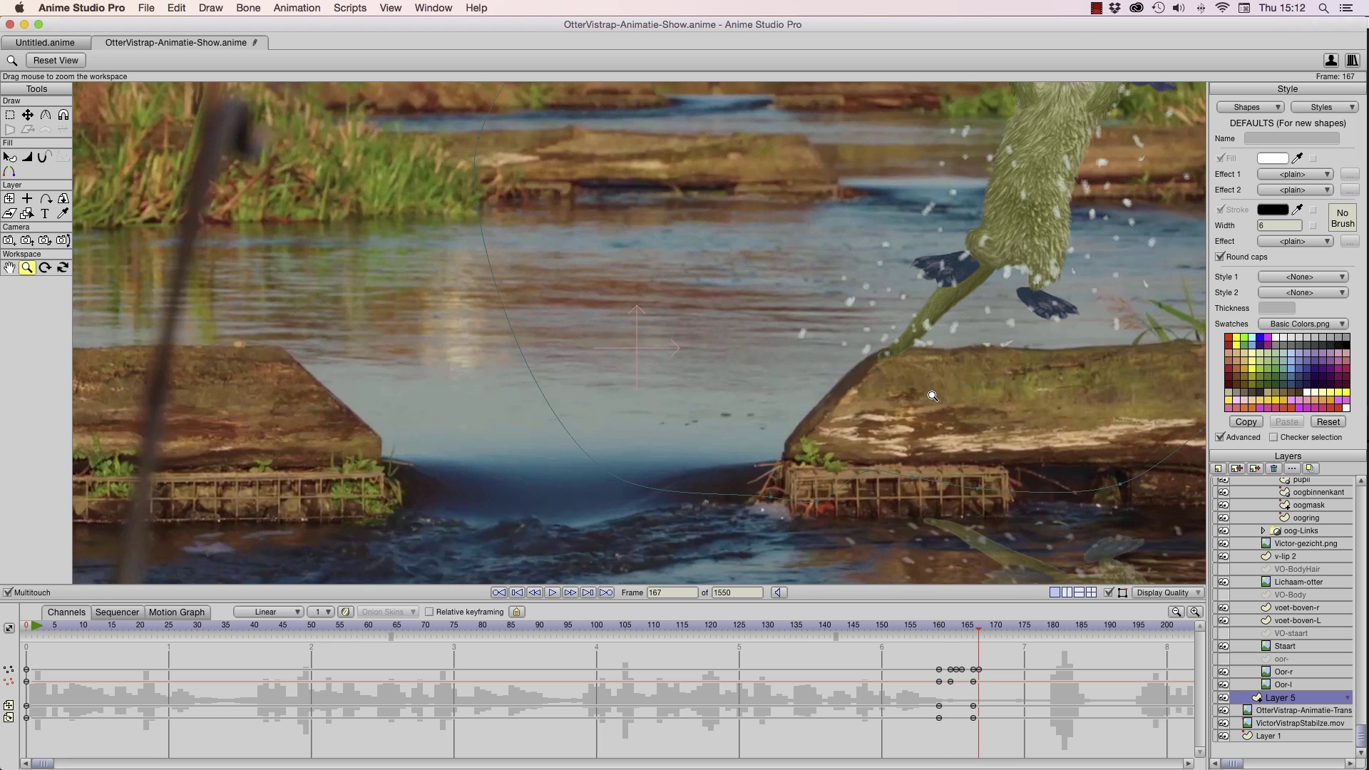
{"action": "key", "text": "Left"}
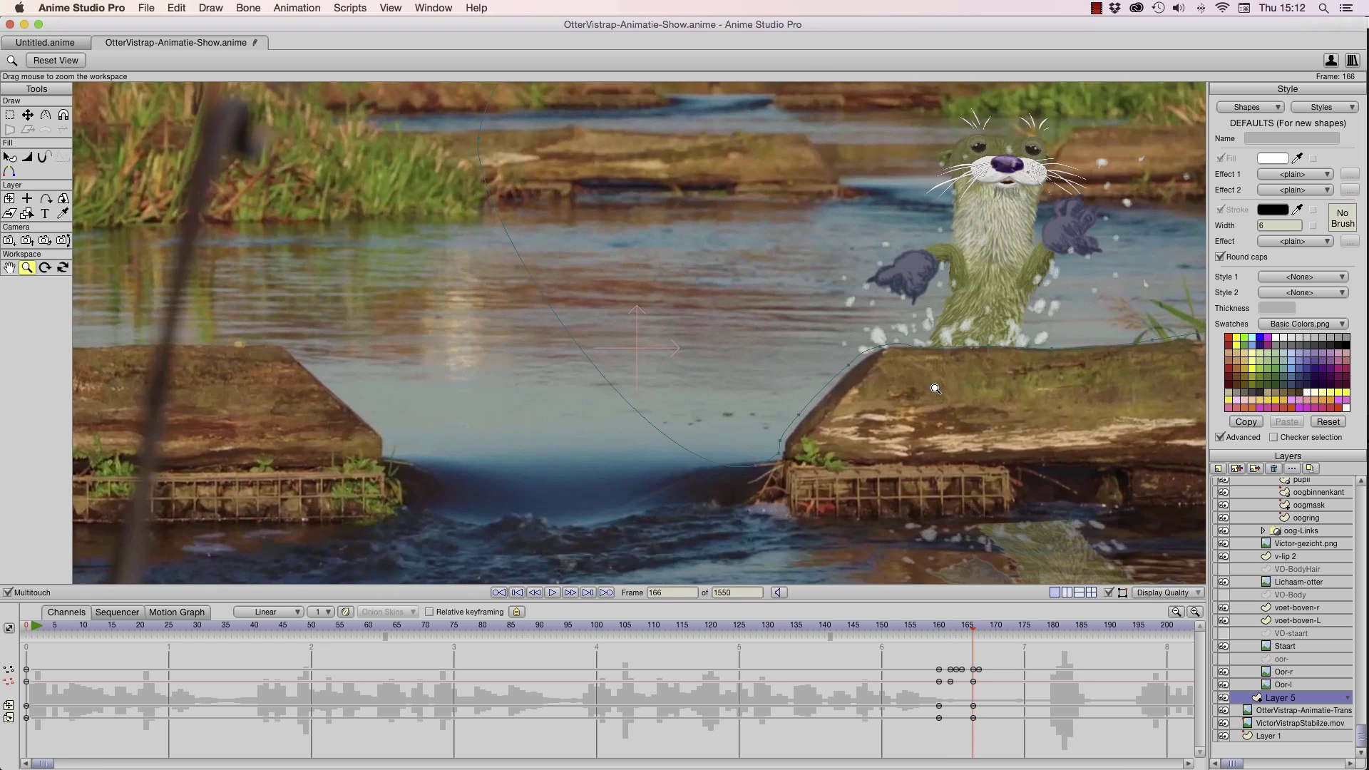
{"action": "key", "text": "Right"}
{"action": "key", "text": "Left"}
{"action": "key", "text": "Right"}
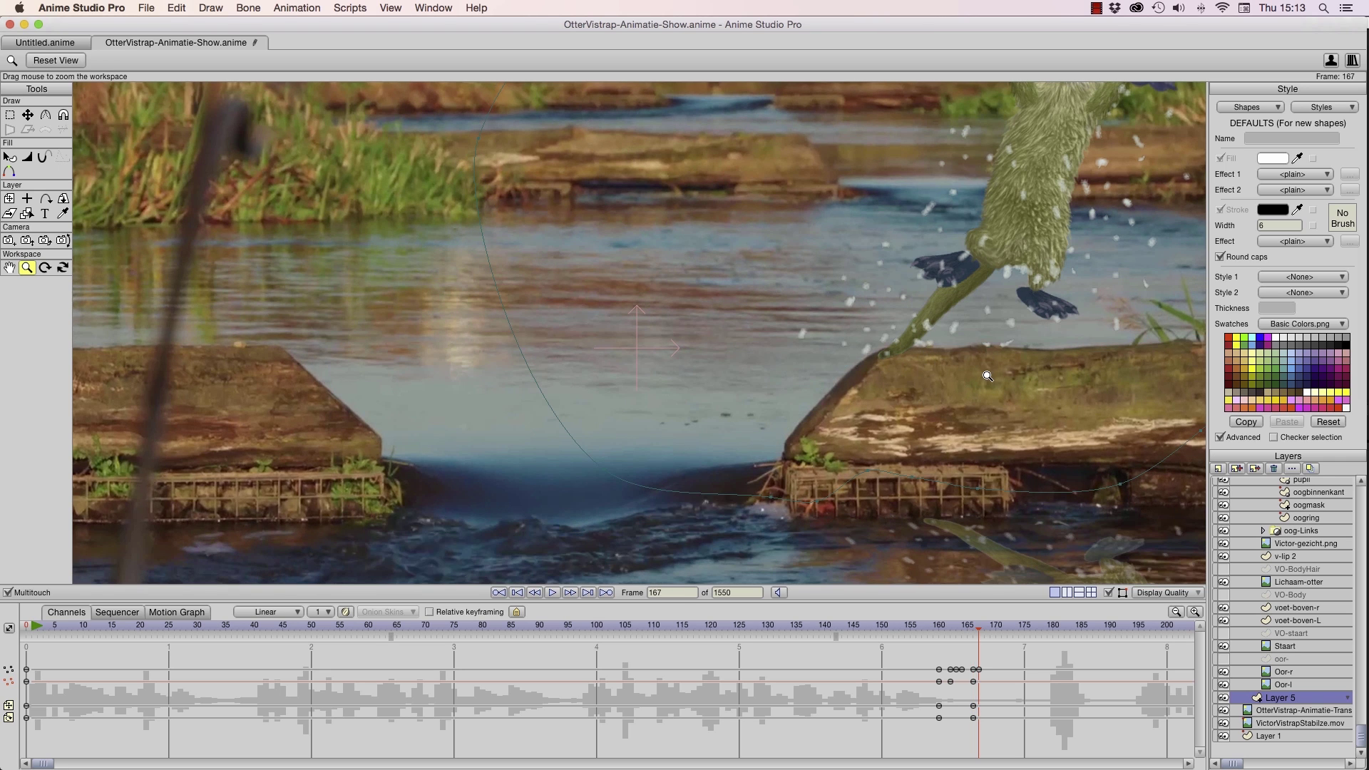
{"action": "key", "text": "Right"}
{"action": "key", "text": "Right"}
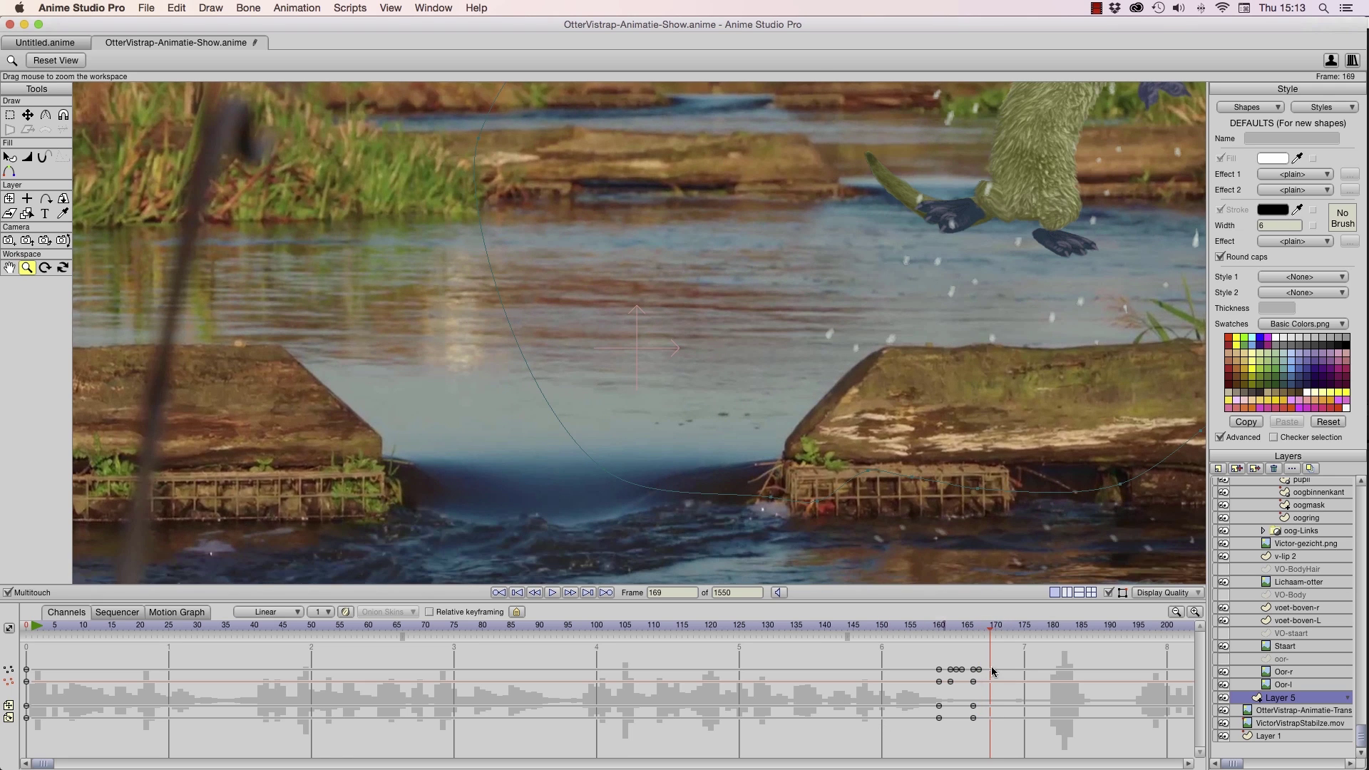
{"action": "left_click_drag", "start_coordinate": [41, 763], "coordinate": [178, 761]}
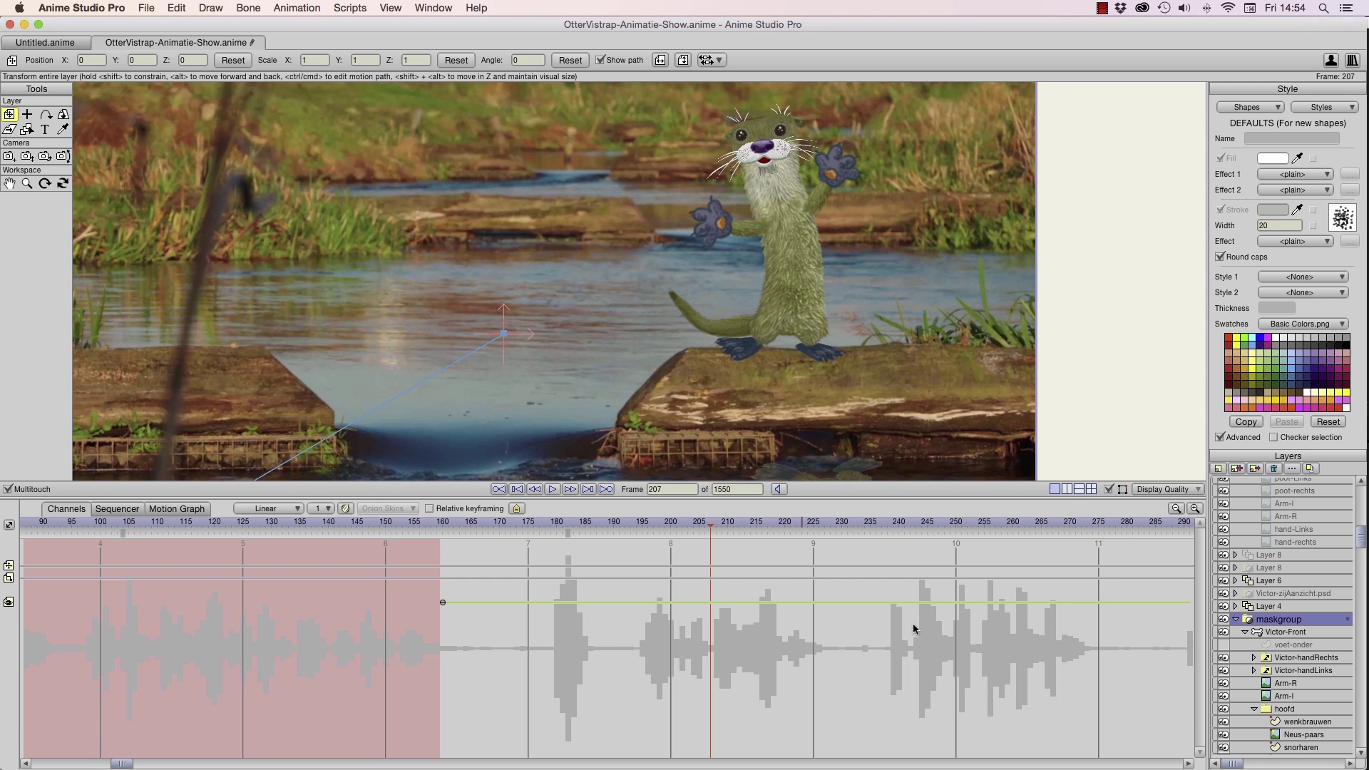
In the Victor-Front layer's shadow settings at frame 207, set the Layer Shading colour's alpha to 62
{"action": "double_click", "coordinate": [1260, 635]}
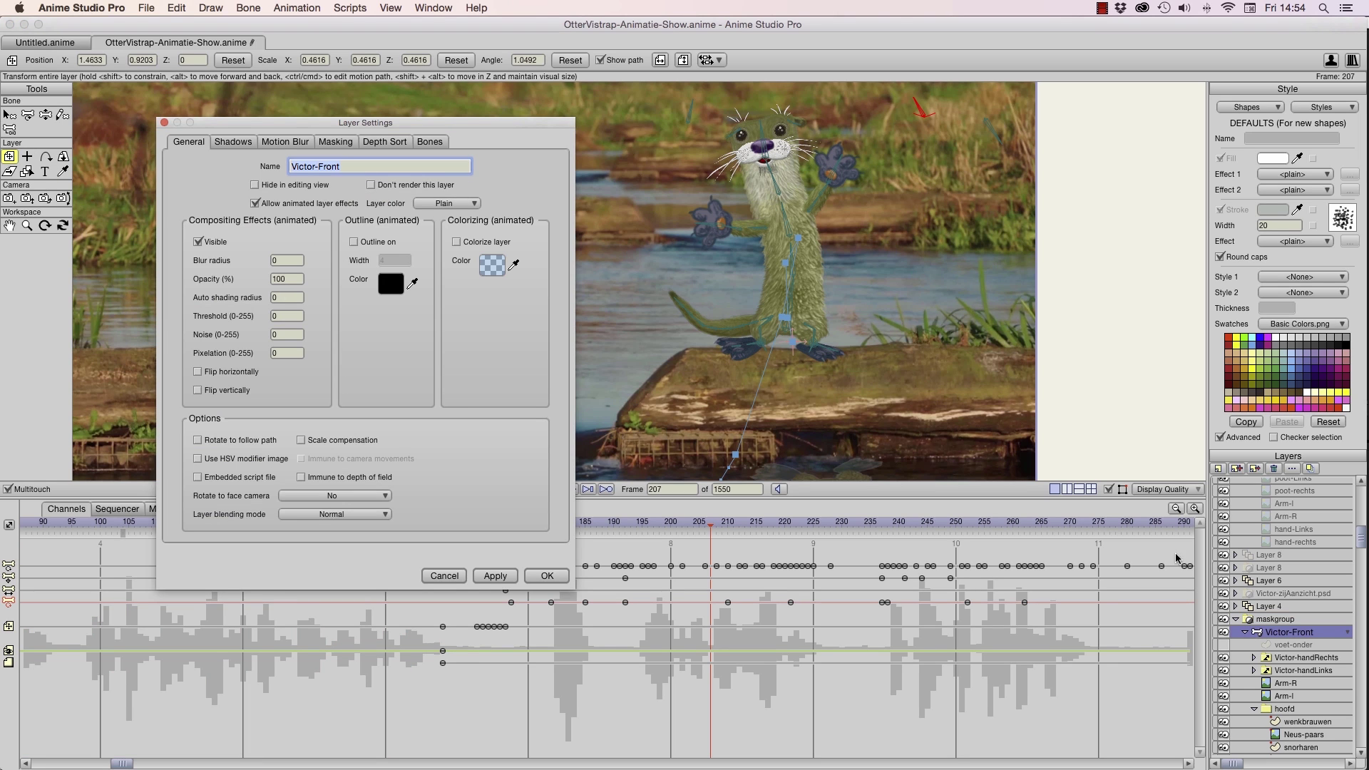
{"action": "left_click_drag", "start_coordinate": [293, 125], "coordinate": [628, 202]}
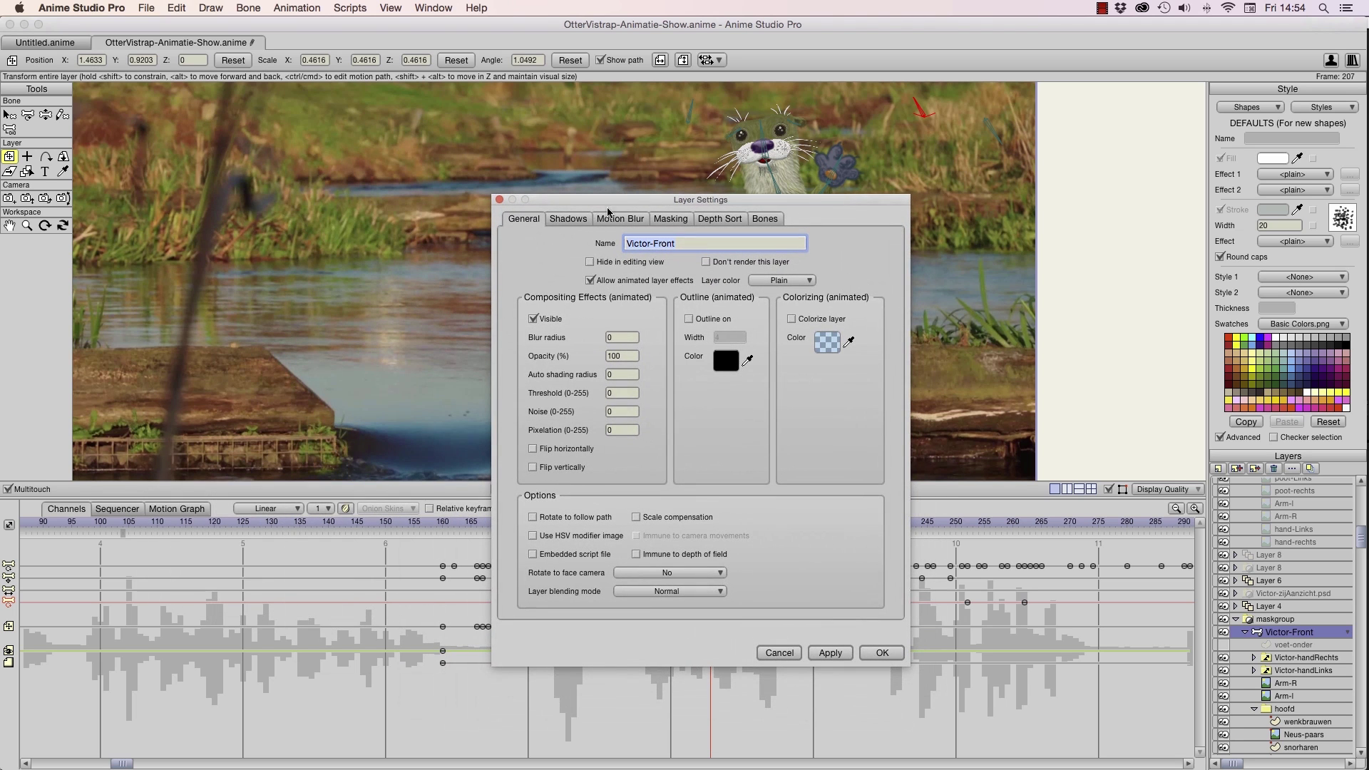
{"action": "left_click", "coordinate": [567, 220]}
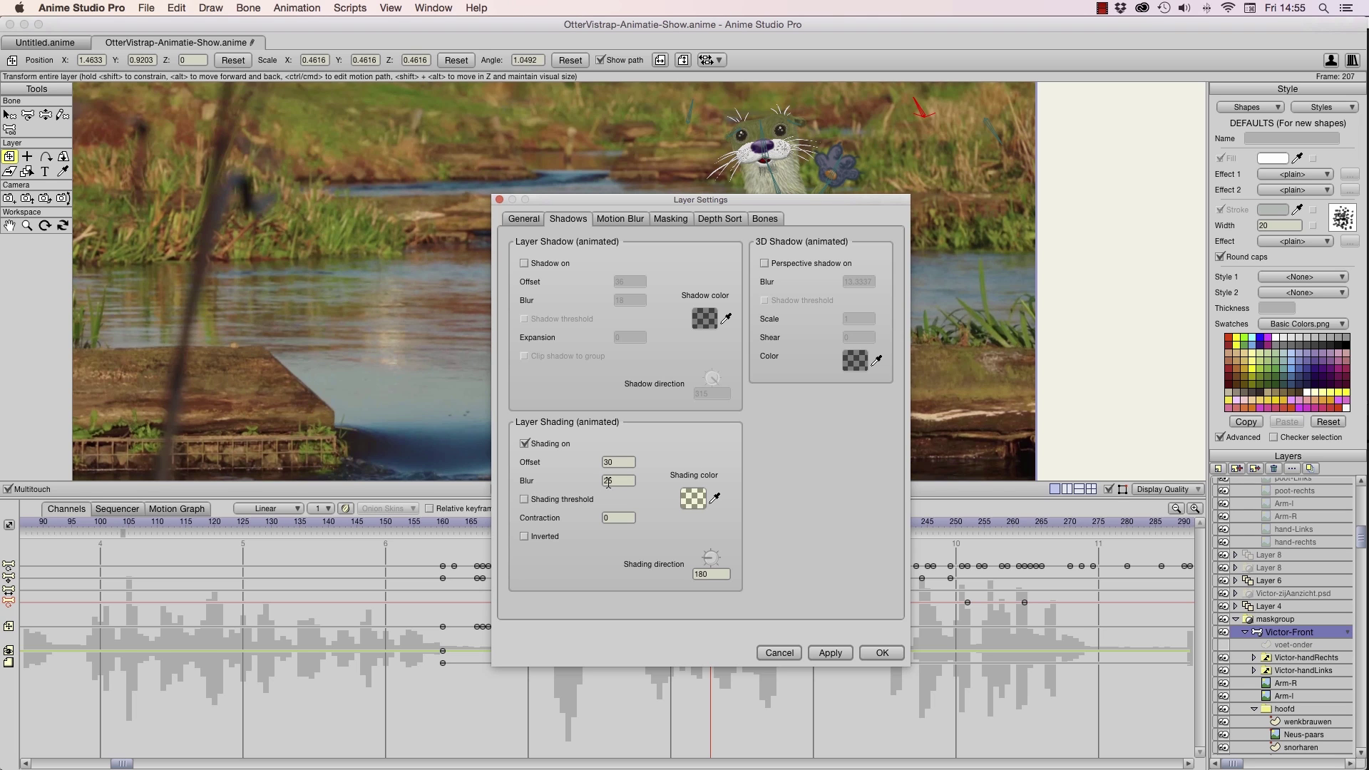
{"action": "mouse_move", "coordinate": [603, 204]}
{"action": "left_mouse_down"}
{"action": "mouse_move", "coordinate": [524, 226]}
{"action": "mouse_move", "coordinate": [361, 219]}
{"action": "left_mouse_up"}
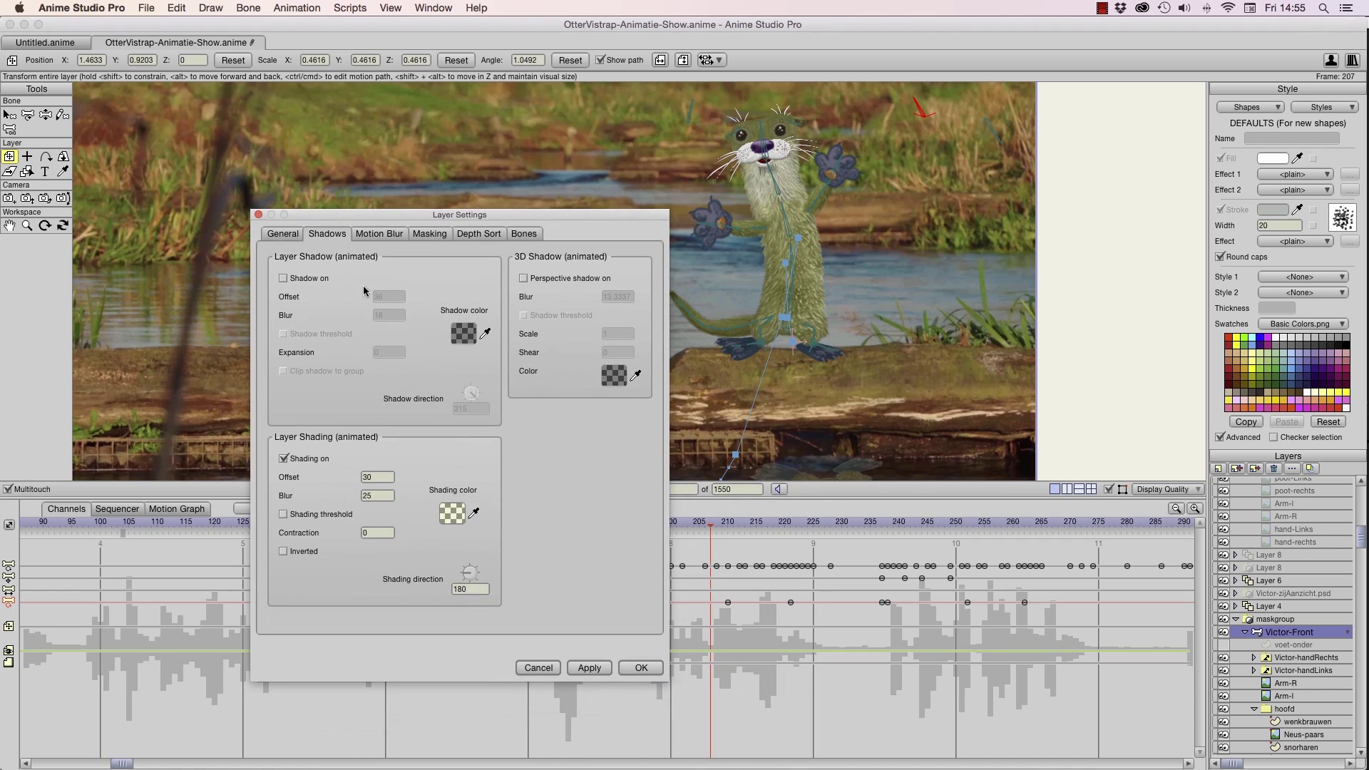
{"action": "left_click", "coordinate": [452, 518]}
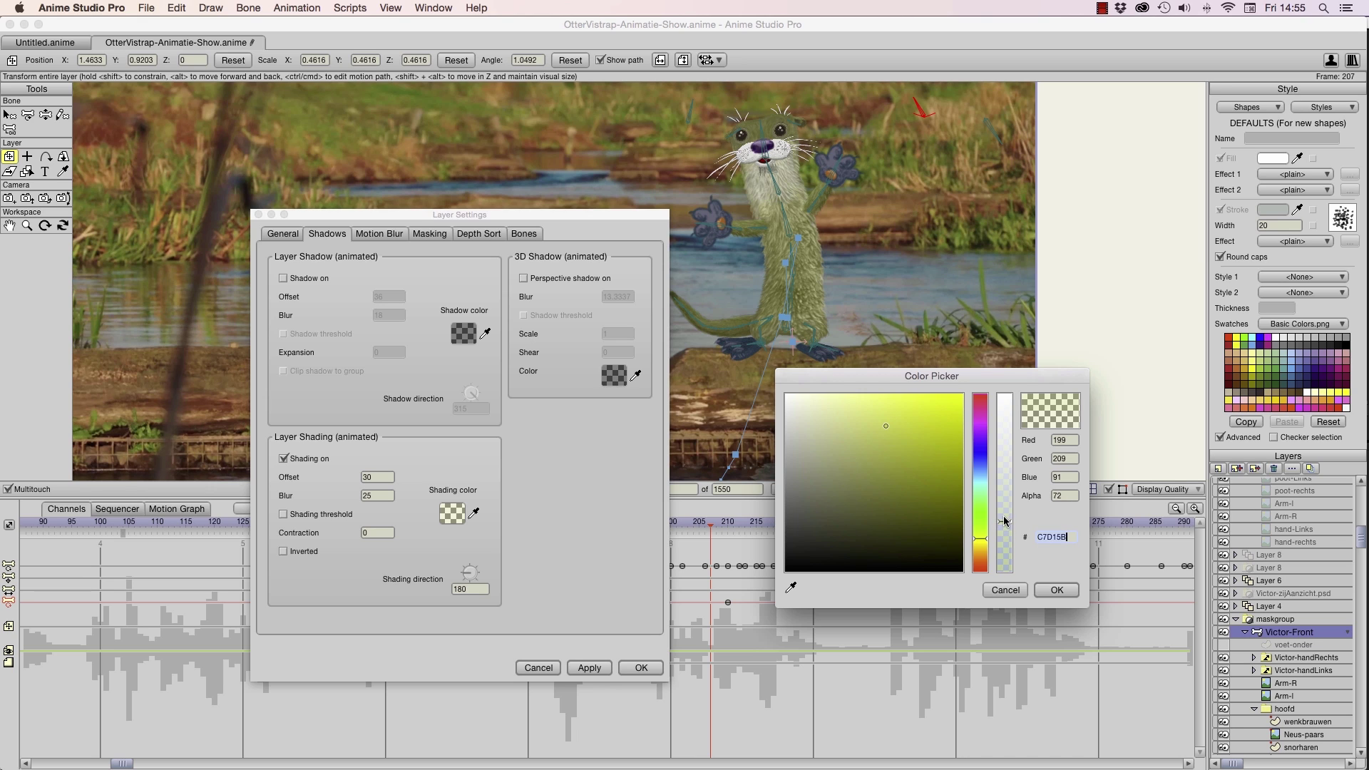
{"action": "left_click_drag", "start_coordinate": [1003, 533], "coordinate": [1005, 528]}
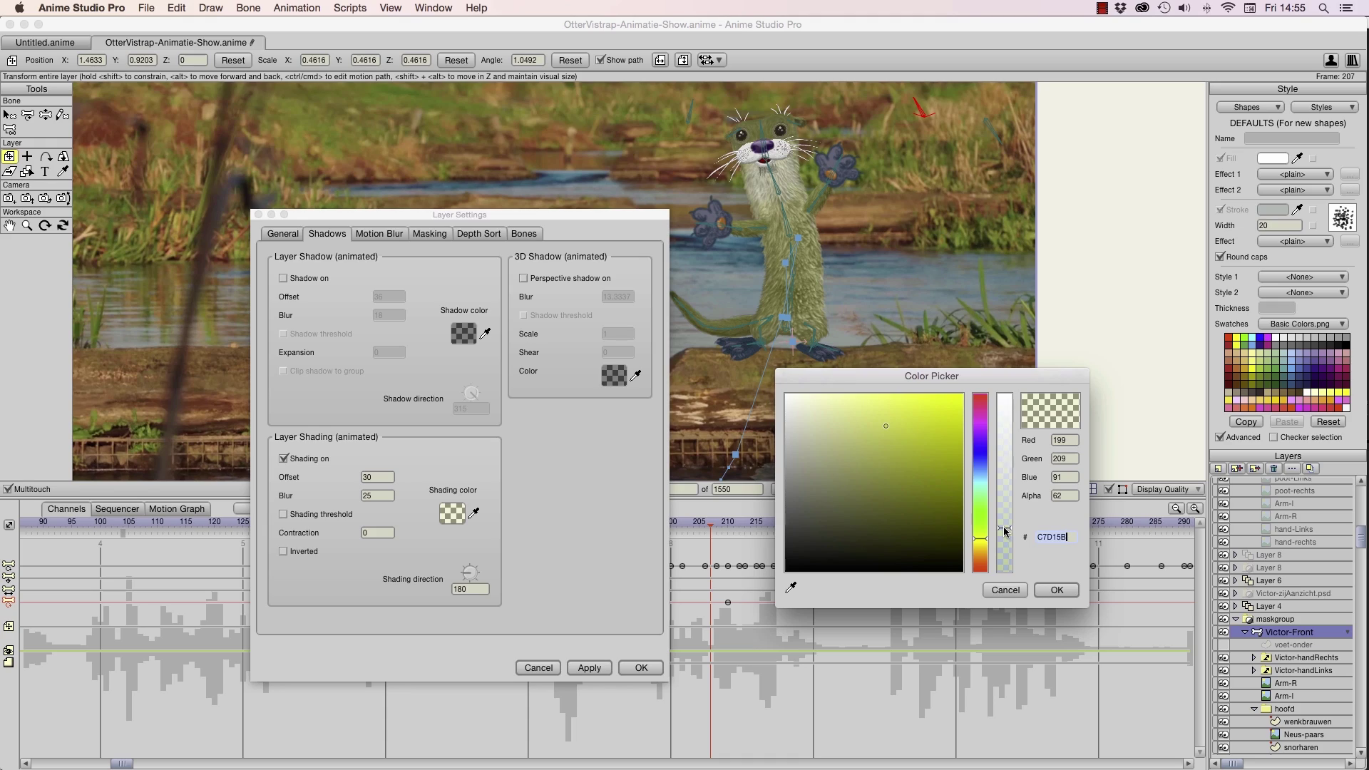